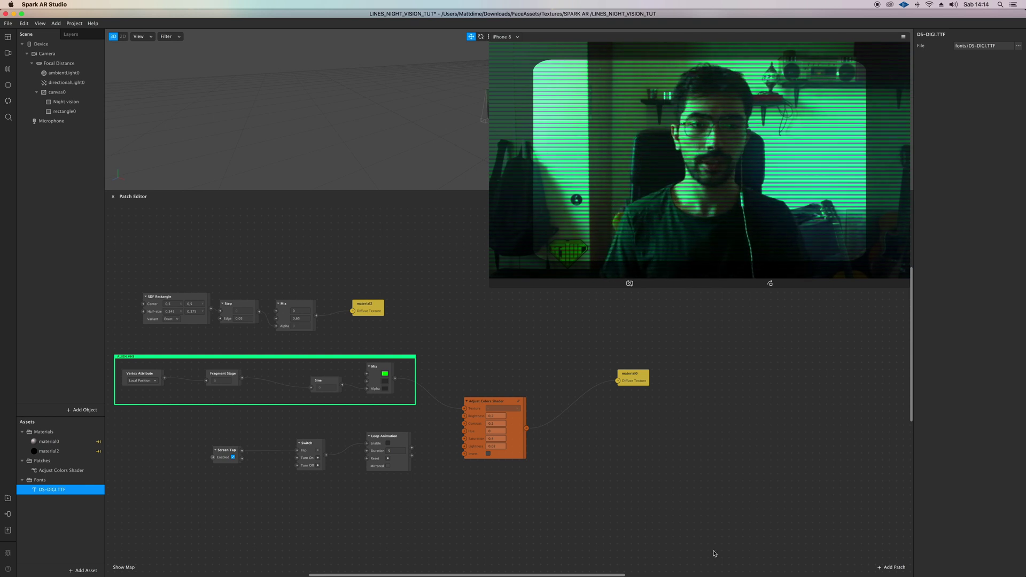
Bypass the Adjust Colors Shader by connecting the colour Mix output directly to material0's Diffuse Texture, with the shader patch moved below.
{"action": "left_click_drag", "start_coordinate": [687, 503], "coordinate": [676, 420]}
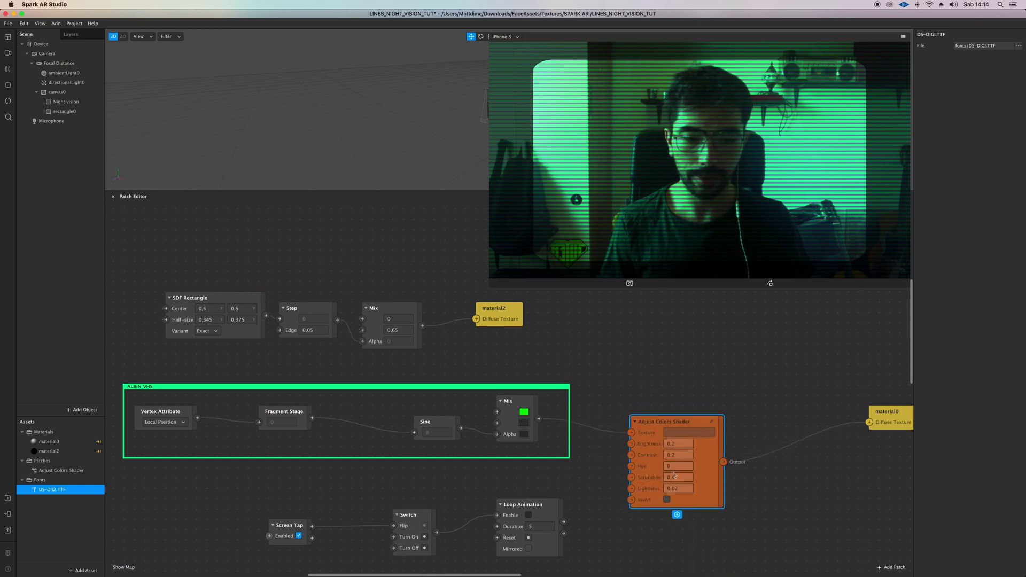
{"action": "left_click_drag", "start_coordinate": [627, 434], "coordinate": [697, 402]}
{"action": "scroll", "coordinate": [295, 383], "scroll_direction": "left", "scroll_amount": 2}
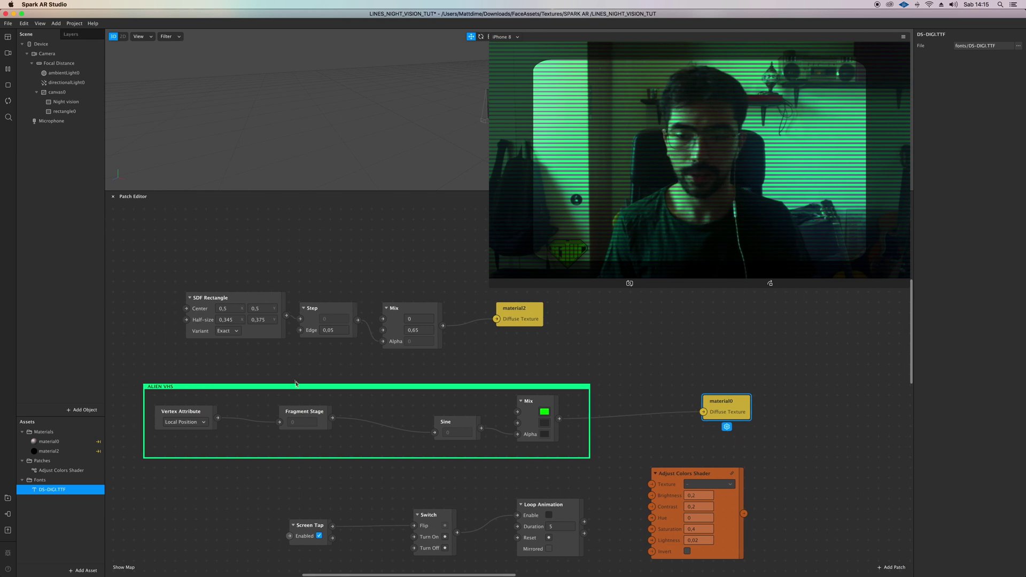
{"action": "scroll", "coordinate": [234, 305], "scroll_direction": "right", "scroll_amount": 1}
{"action": "scroll", "coordinate": [234, 306], "scroll_direction": "down", "scroll_amount": 1}
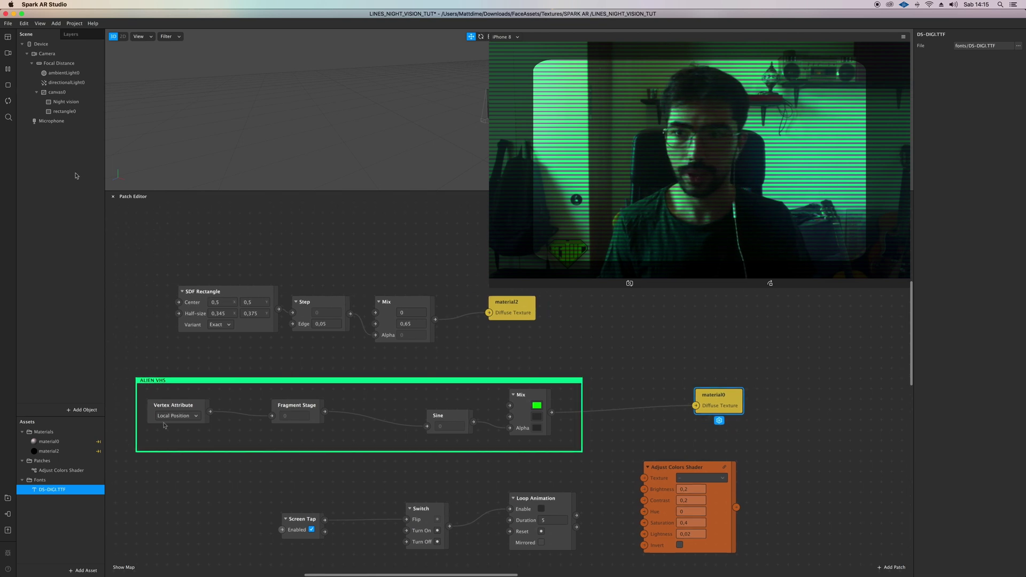
Hide the rectangle0 object on the canvas by turning off its visibility.
{"action": "left_click", "coordinate": [65, 111]}
{"action": "left_click", "coordinate": [963, 70]}
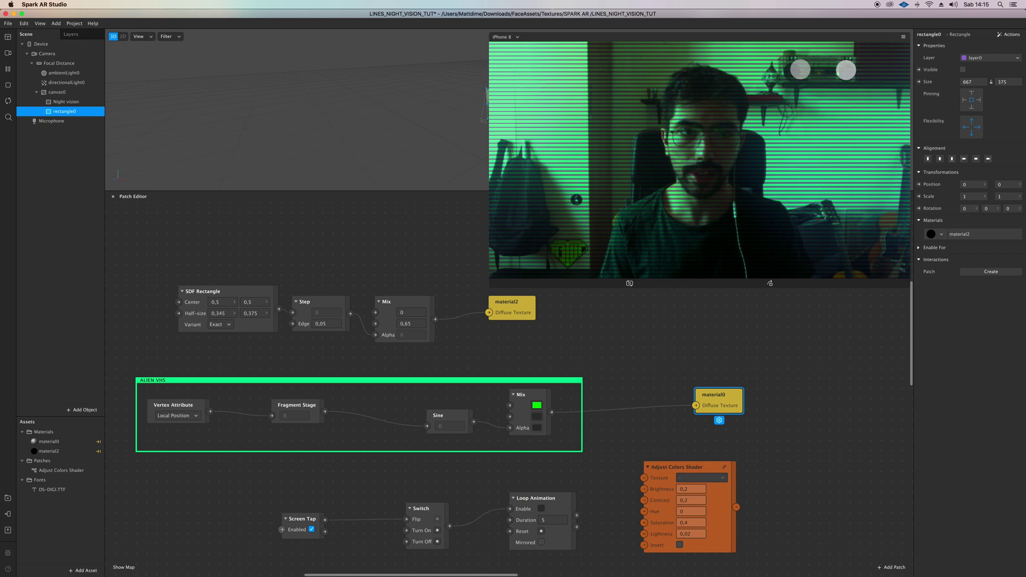
Tidy the ALIEN VHS chain by moving material0 nearer to Mix and the Fragment Stage and Vertex Attribute patches closer to Sine.
{"action": "scroll", "coordinate": [353, 428], "scroll_direction": "left", "scroll_amount": 5}
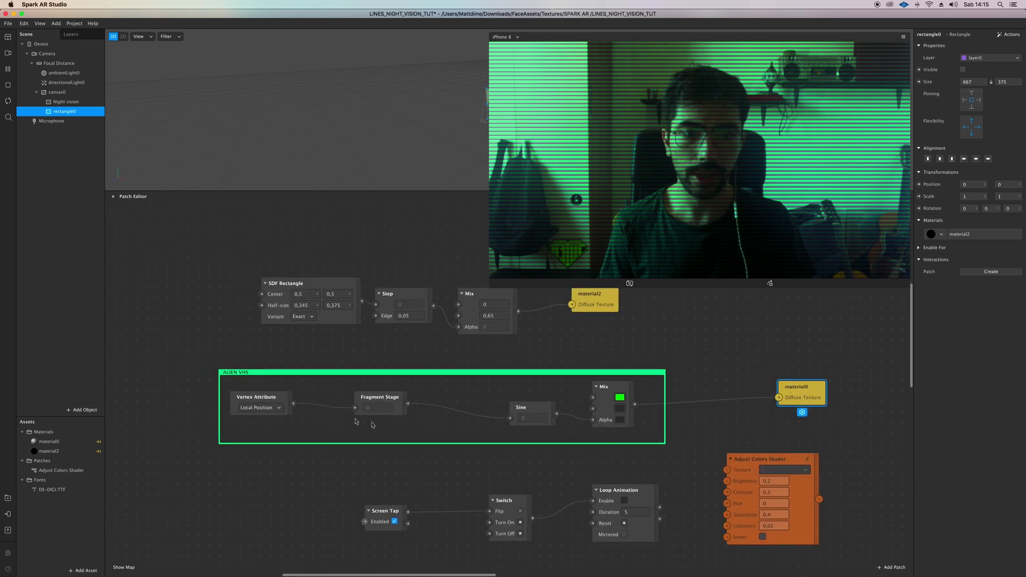
{"action": "scroll", "coordinate": [334, 419], "scroll_direction": "up", "scroll_amount": 3}
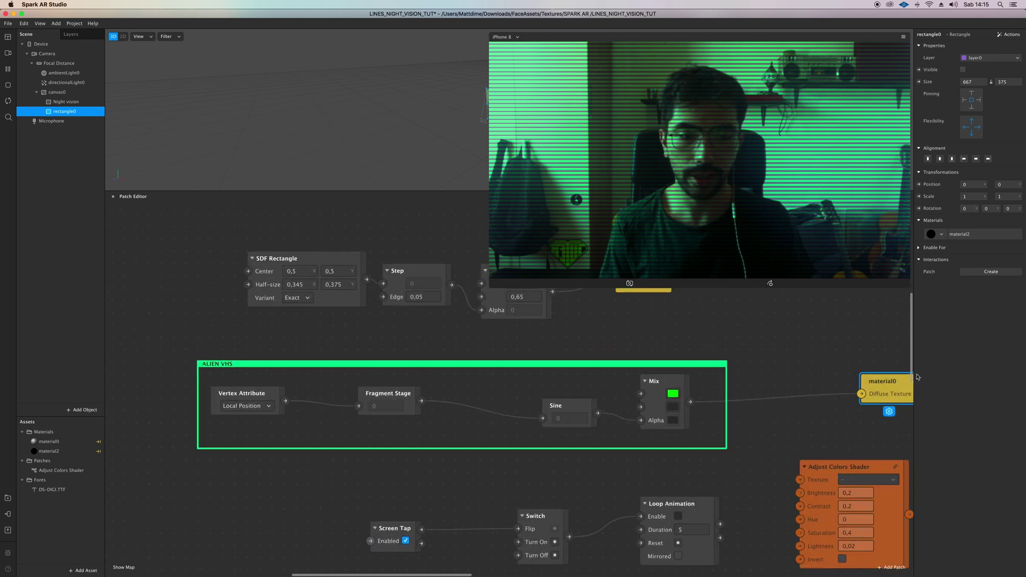
{"action": "scroll", "coordinate": [436, 377], "scroll_direction": "left", "scroll_amount": 2}
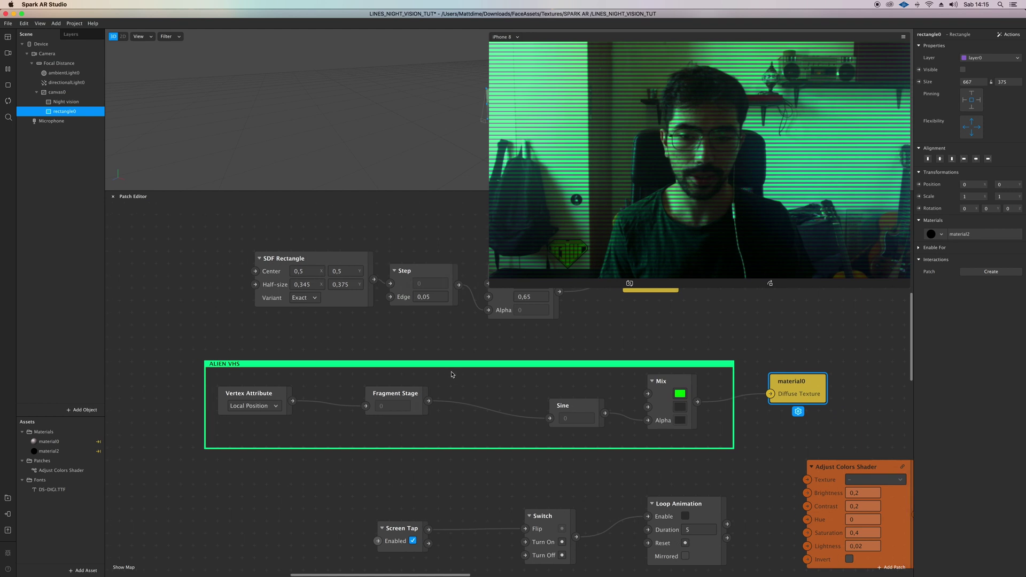
{"action": "left_click_drag", "start_coordinate": [424, 394], "coordinate": [496, 394]}
{"action": "left_click_drag", "start_coordinate": [236, 395], "coordinate": [322, 396]}
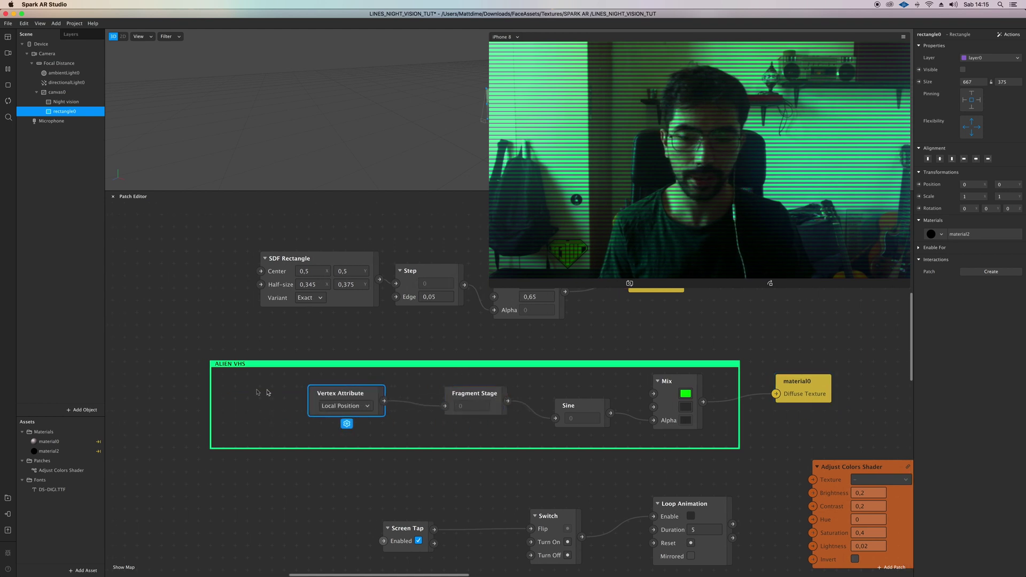
Try the Local Normal option in the Vertex Attribute patch, then switch it back to Local Position.
{"action": "left_click", "coordinate": [362, 405]}
{"action": "left_click", "coordinate": [365, 406]}
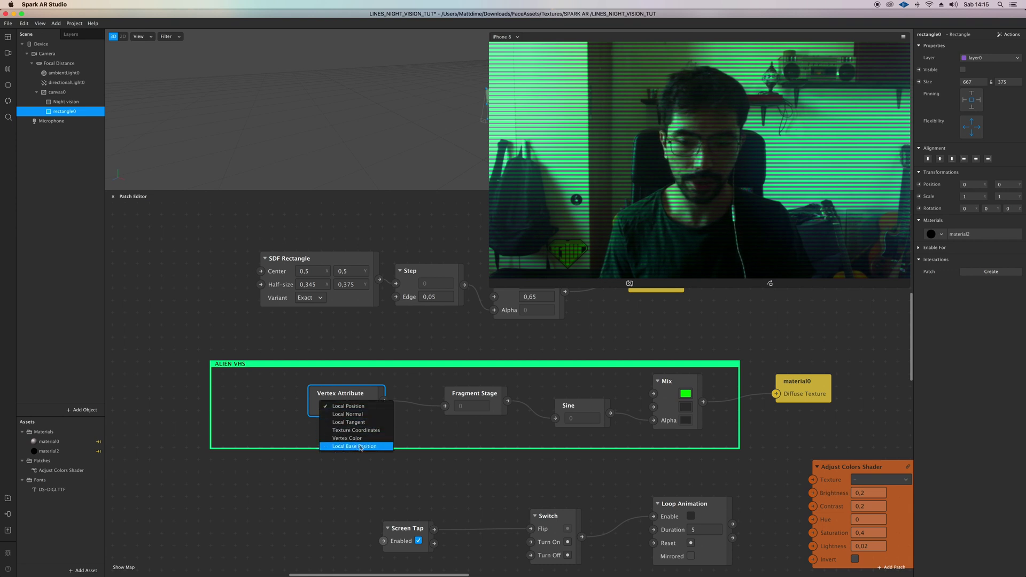
{"action": "left_click", "coordinate": [348, 414]}
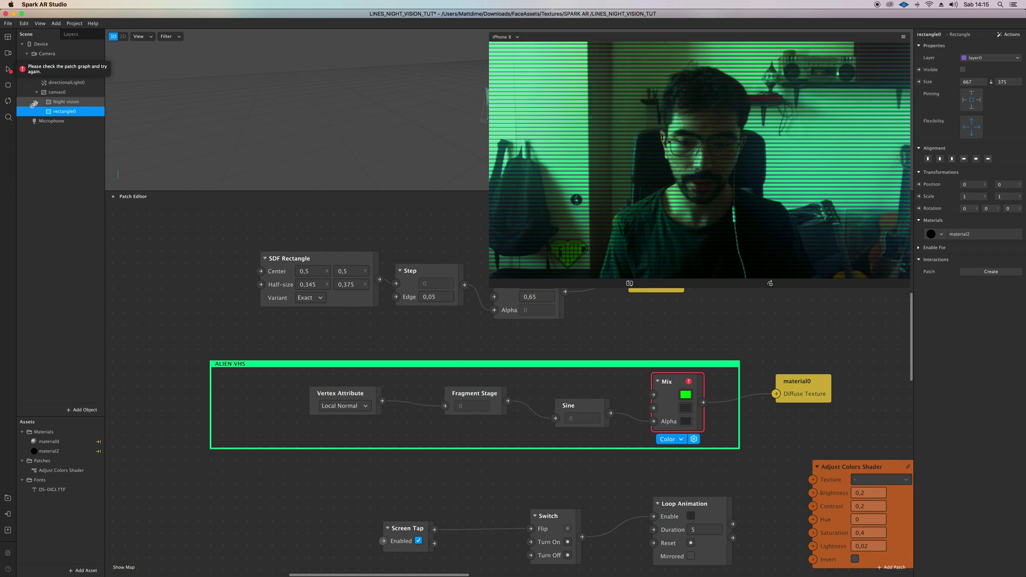
{"action": "left_click", "coordinate": [345, 406]}
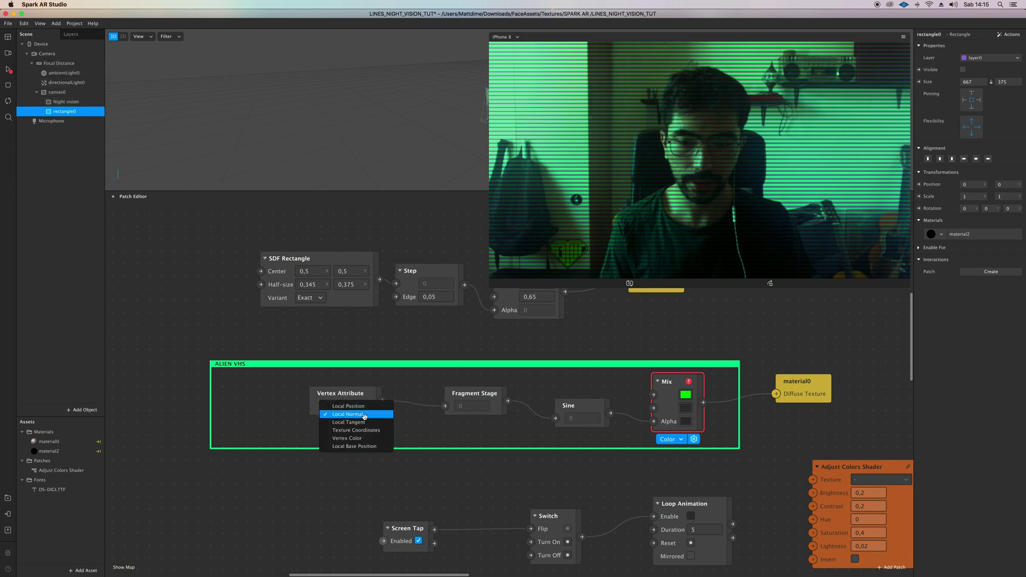
{"action": "left_click", "coordinate": [342, 406]}
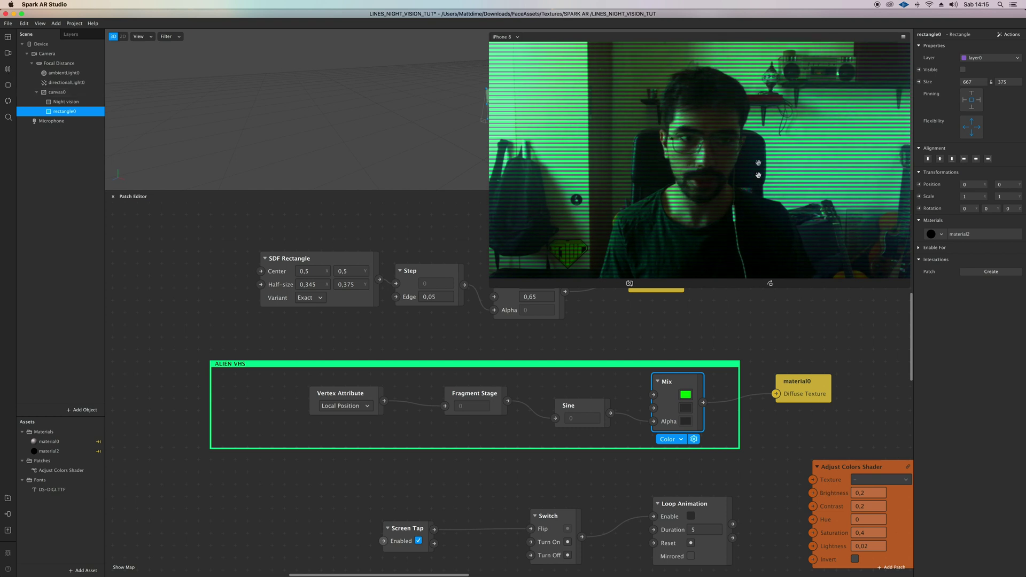
Go through the Vertex Attribute, Fragment Stage and Sine patches of the ALIEN VHS group one by one.
{"action": "left_click", "coordinate": [350, 396]}
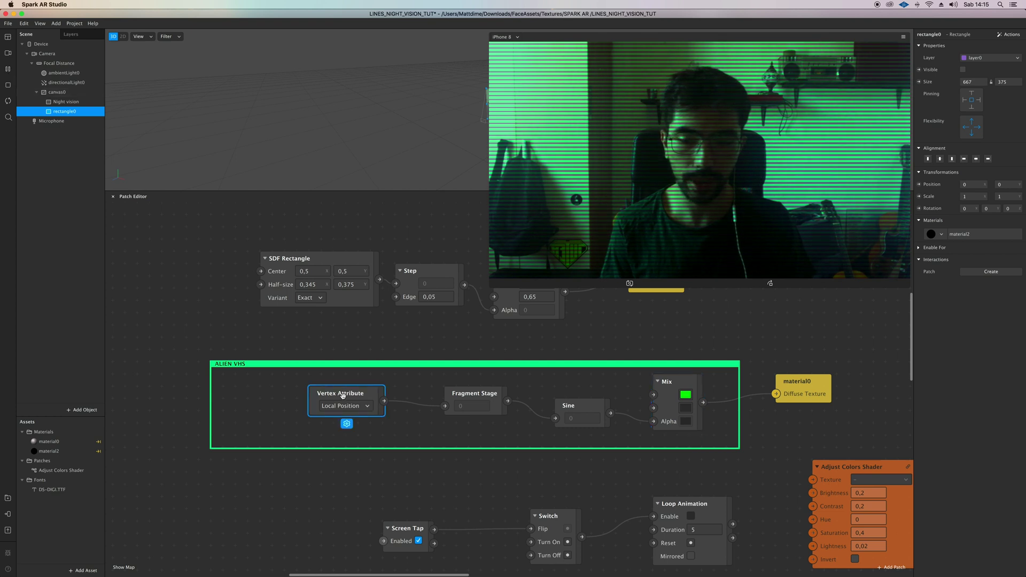
{"action": "left_click", "coordinate": [473, 398]}
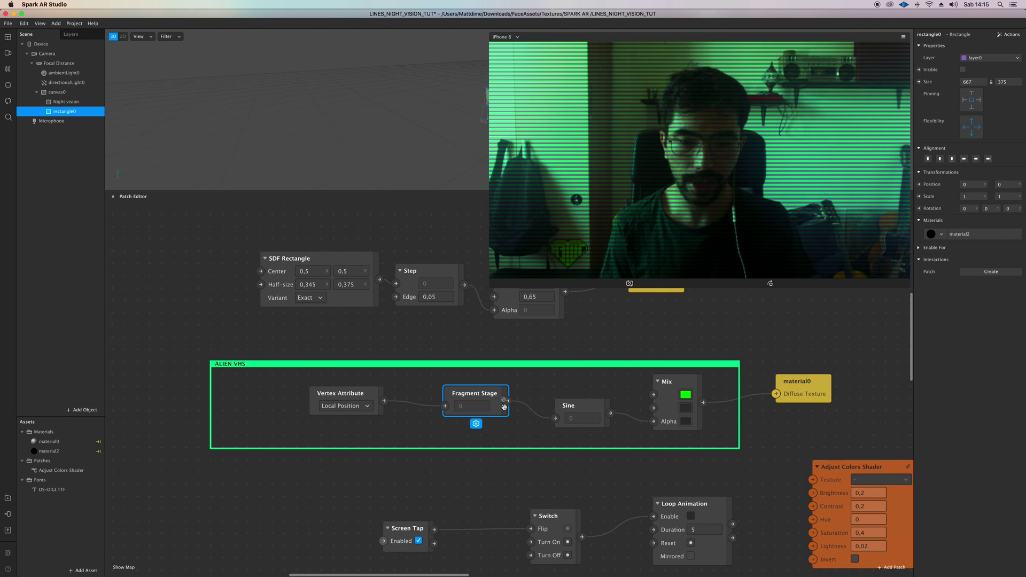
{"action": "left_click", "coordinate": [582, 404]}
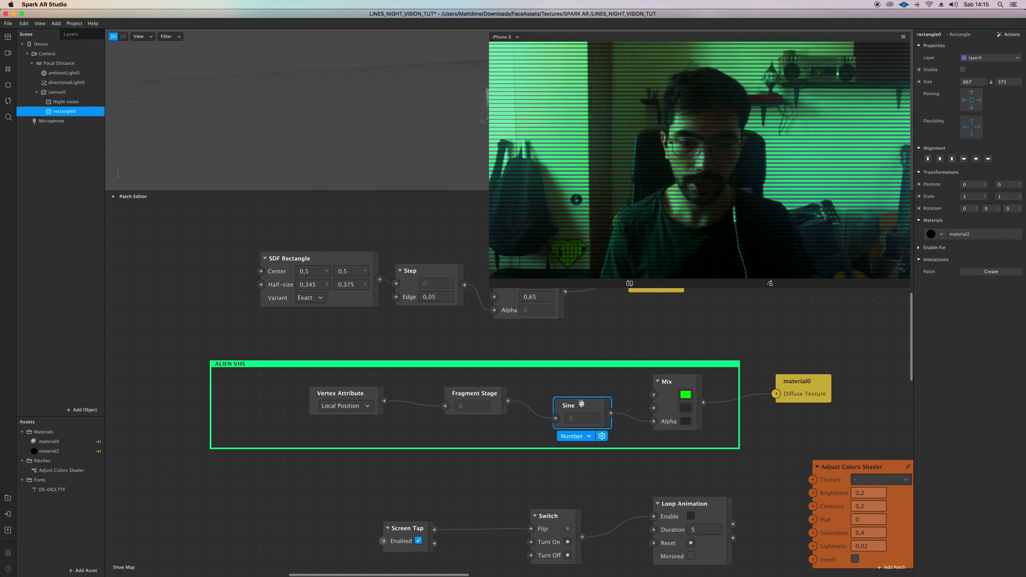
Set the opacity of the black second colour in the ALIEN VHS Mix patch to about 32%.
{"action": "left_click", "coordinate": [686, 408]}
{"action": "left_click_drag", "start_coordinate": [255, 222], "coordinate": [292, 221]}
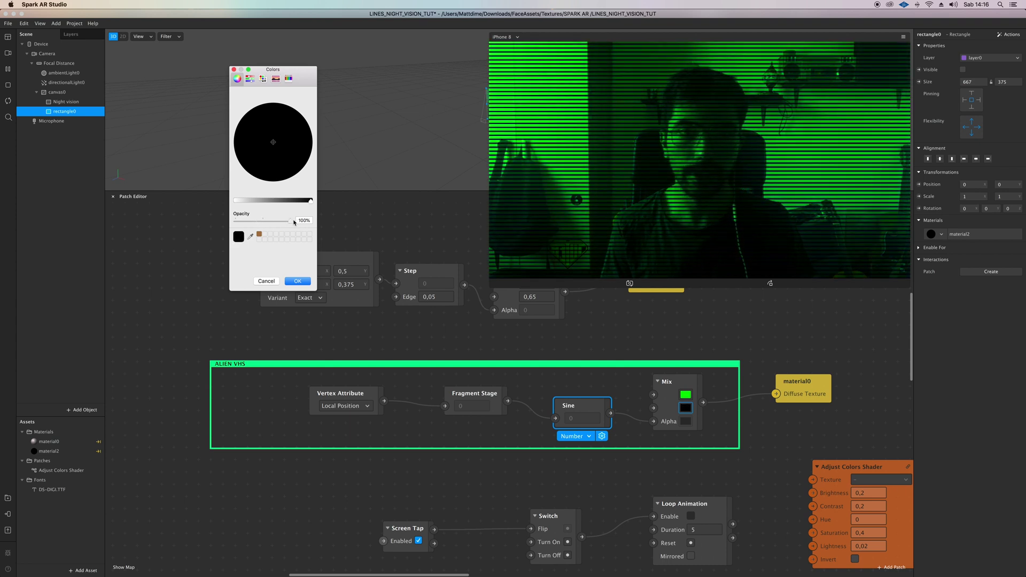
{"action": "left_click_drag", "start_coordinate": [269, 222], "coordinate": [254, 222]}
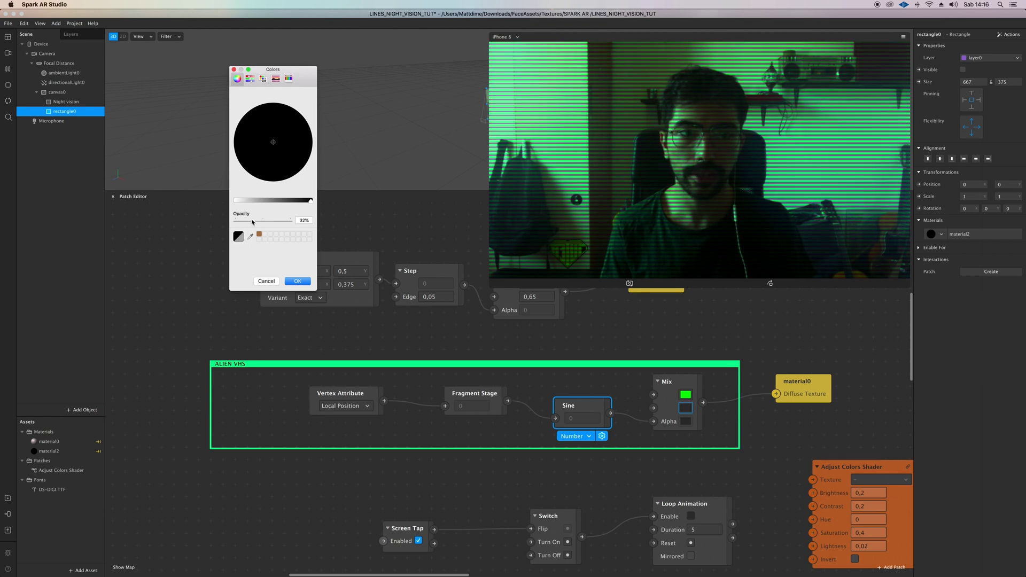
{"action": "left_click", "coordinate": [297, 282]}
Try magenta, violet, blue and orange as the first colour of the ALIEN VHS Mix patch, then return it to green.
{"action": "scroll", "coordinate": [477, 522], "scroll_direction": "right", "scroll_amount": 2}
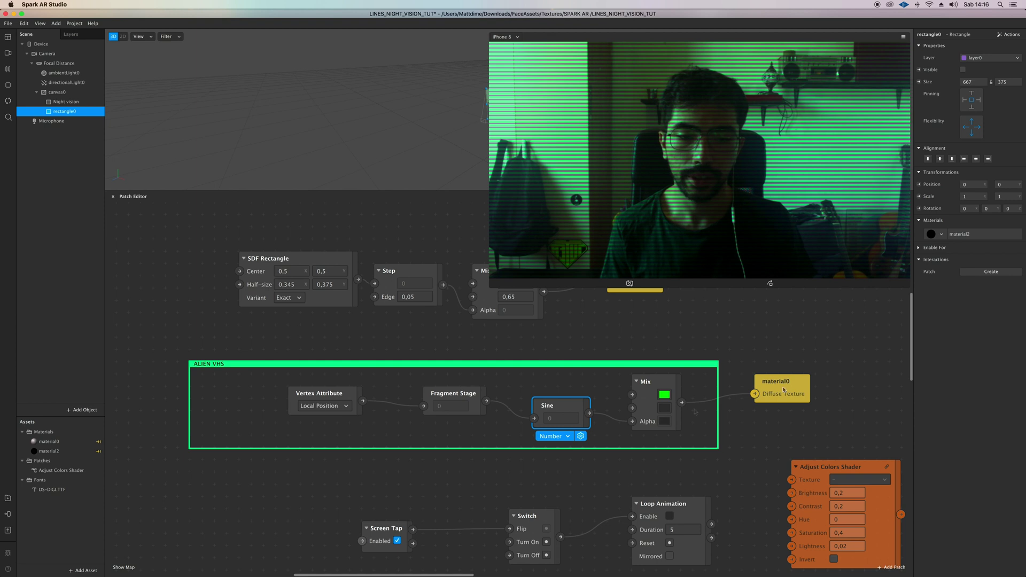
{"action": "left_click", "coordinate": [663, 395]}
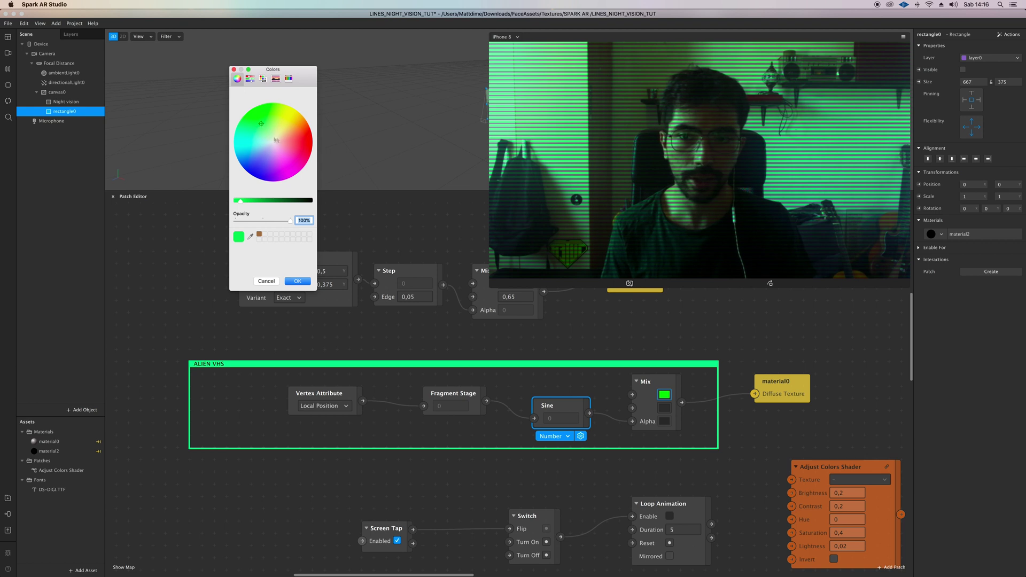
{"action": "left_click_drag", "start_coordinate": [257, 137], "coordinate": [303, 144]}
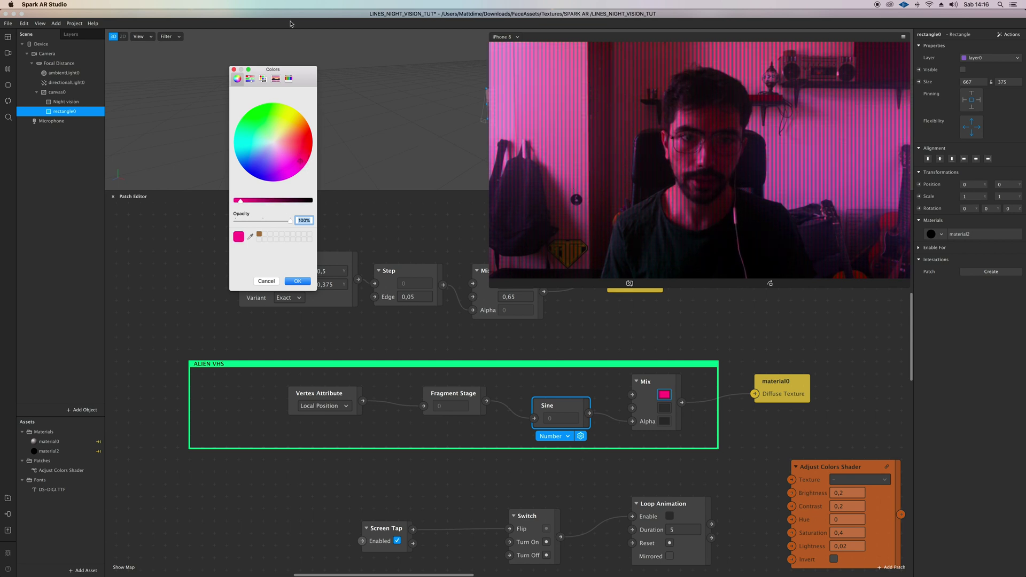
{"action": "left_click", "coordinate": [256, 123]}
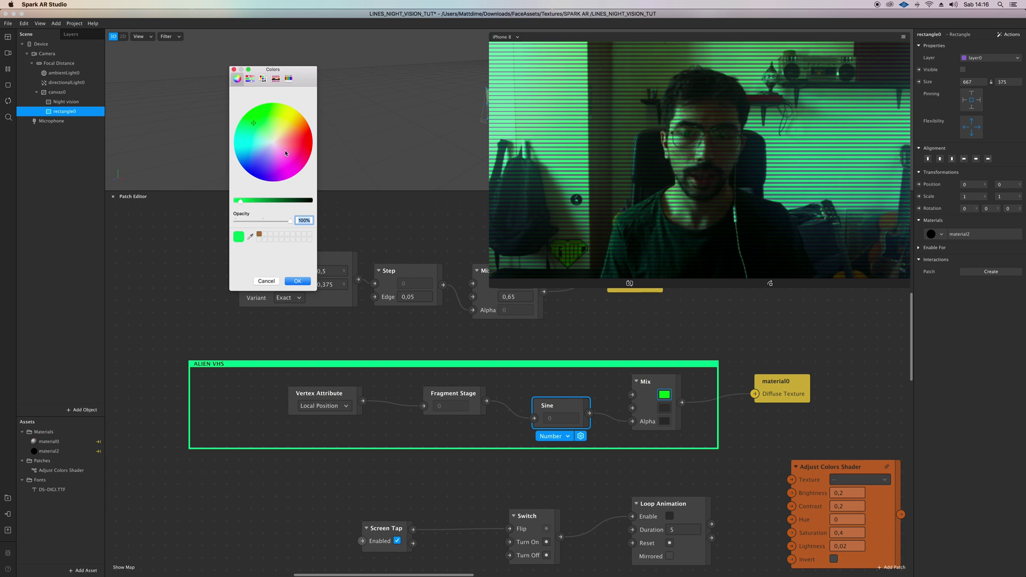
{"action": "left_click", "coordinate": [257, 173]}
{"action": "left_click", "coordinate": [268, 181]}
{"action": "left_click", "coordinate": [272, 181]}
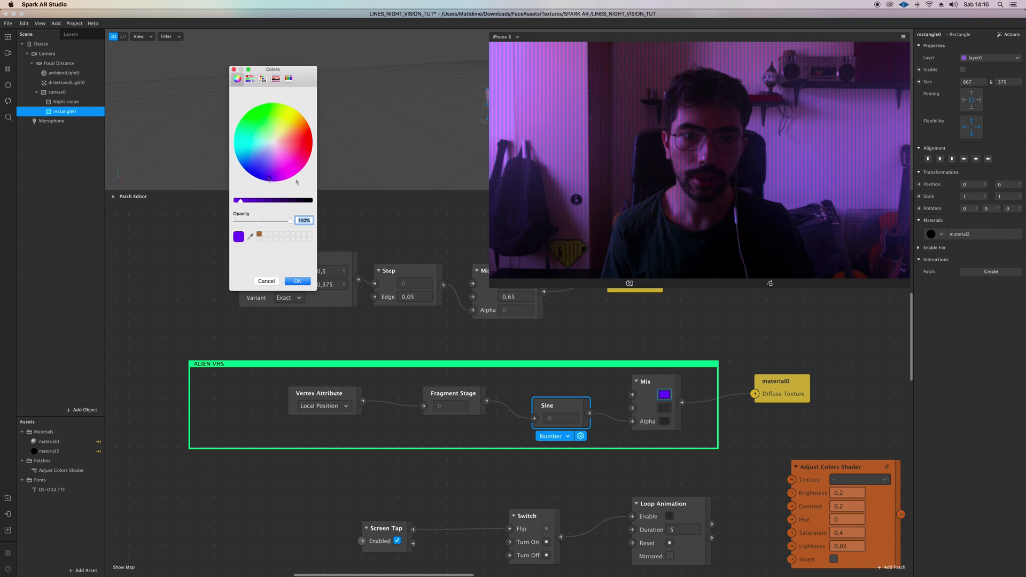
{"action": "left_click", "coordinate": [303, 136]}
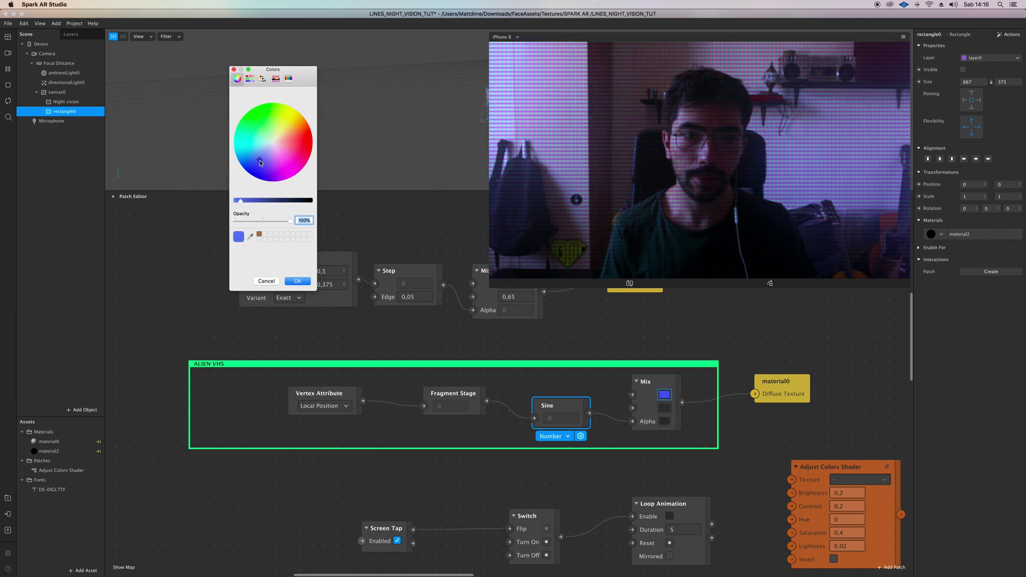
{"action": "left_click", "coordinate": [297, 120]}
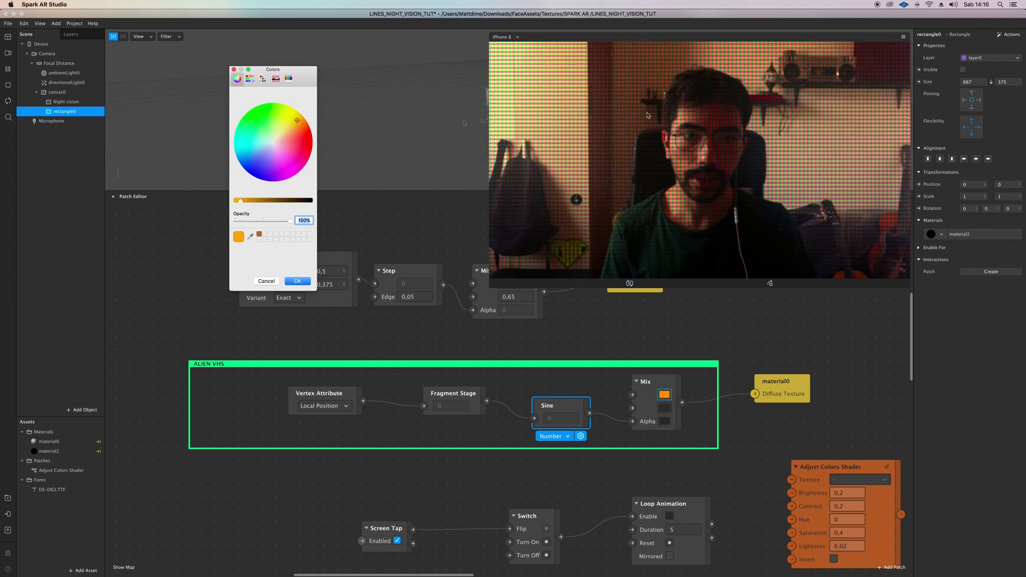
{"action": "left_click", "coordinate": [262, 125]}
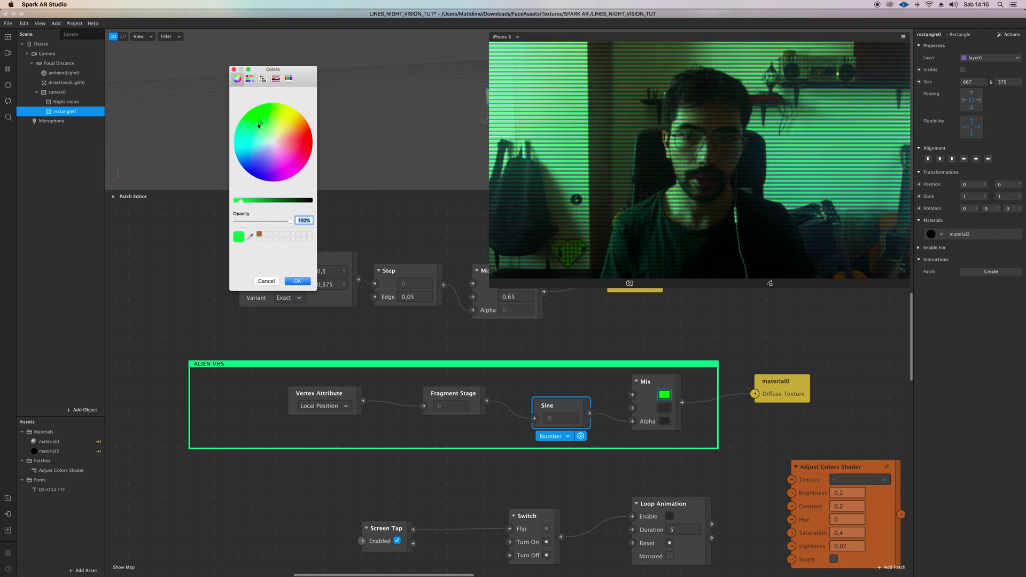
{"action": "left_click", "coordinate": [296, 282]}
Move material0 farther from the Mix patch and place the Adjust Colors Shader patch in the space between them.
{"action": "scroll", "coordinate": [398, 374], "scroll_direction": "right", "scroll_amount": 4}
{"action": "scroll", "coordinate": [398, 374], "scroll_direction": "down", "scroll_amount": 2}
{"action": "scroll", "coordinate": [398, 373], "scroll_direction": "right", "scroll_amount": 1}
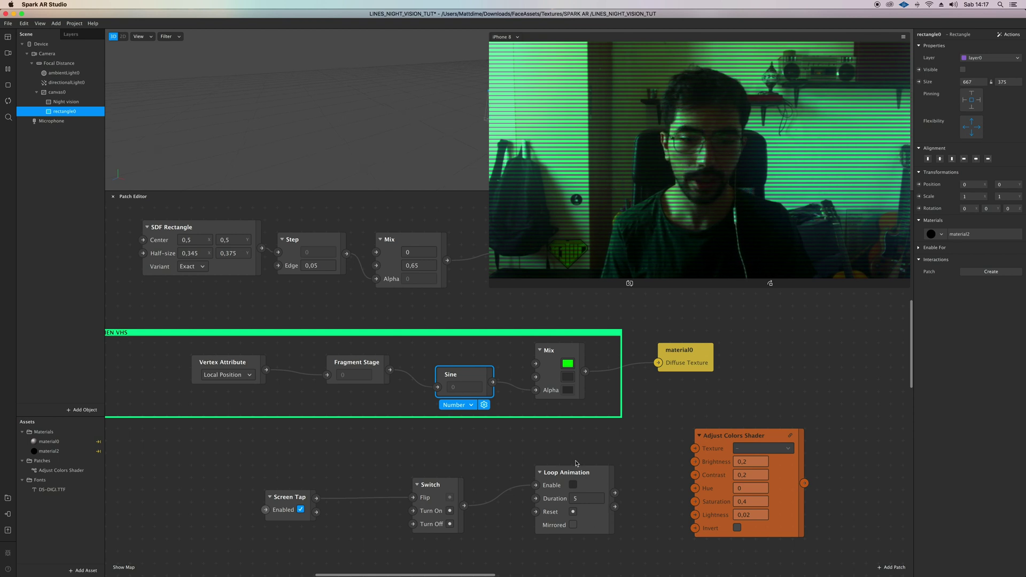
{"action": "scroll", "coordinate": [576, 464], "scroll_direction": "down", "scroll_amount": 2}
{"action": "left_click_drag", "start_coordinate": [693, 351], "coordinate": [853, 351]}
{"action": "left_click_drag", "start_coordinate": [745, 422], "coordinate": [718, 398]}
{"action": "scroll", "coordinate": [581, 361], "scroll_direction": "down", "scroll_amount": 1}
Connect the Mix output to the Adjust Colors Shader's Texture and the shader's output to material0's Diffuse Texture, with material0 placed beside the shader.
{"action": "left_click_drag", "start_coordinate": [581, 359], "coordinate": [666, 412]}
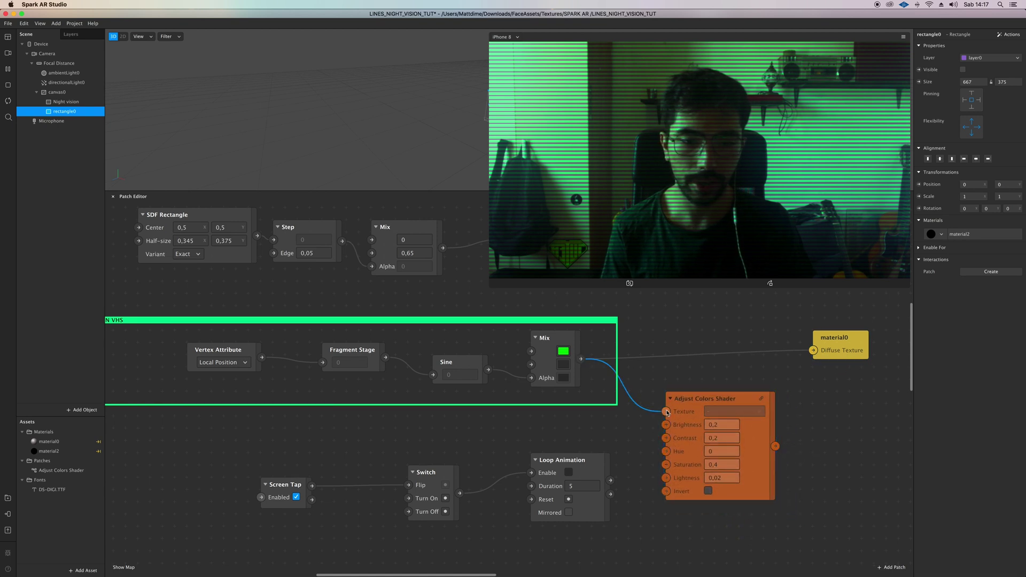
{"action": "left_click_drag", "start_coordinate": [776, 446], "coordinate": [858, 418]}
{"action": "left_click", "coordinate": [822, 343]}
{"action": "scroll", "coordinate": [667, 461], "scroll_direction": "right", "scroll_amount": 2}
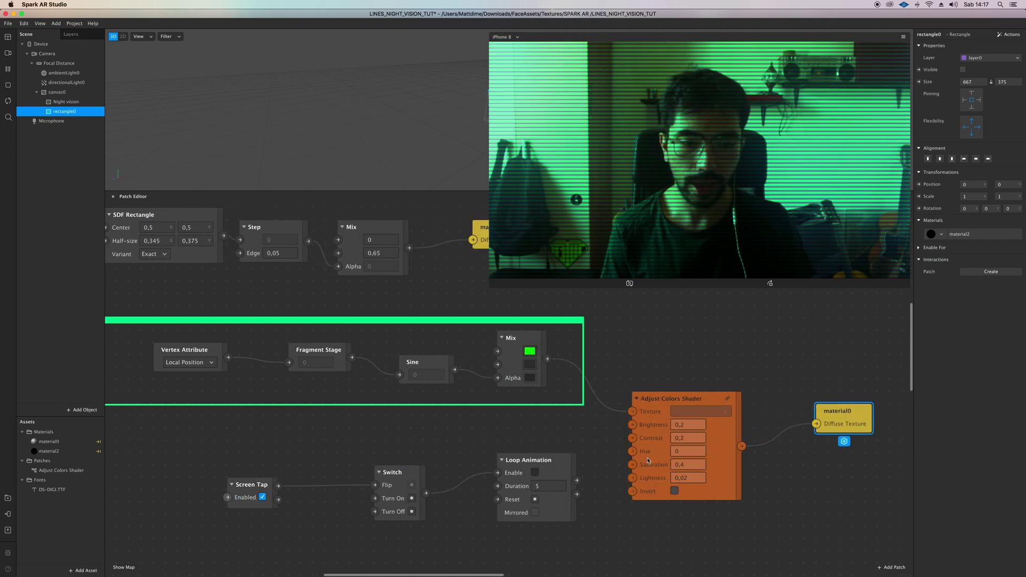
Try Hue values of 0,4 and 0,3 in the Adjust Colors Shader patch.
{"action": "scroll", "coordinate": [667, 461], "scroll_direction": "right", "scroll_amount": 1}
{"action": "left_click", "coordinate": [648, 451]}
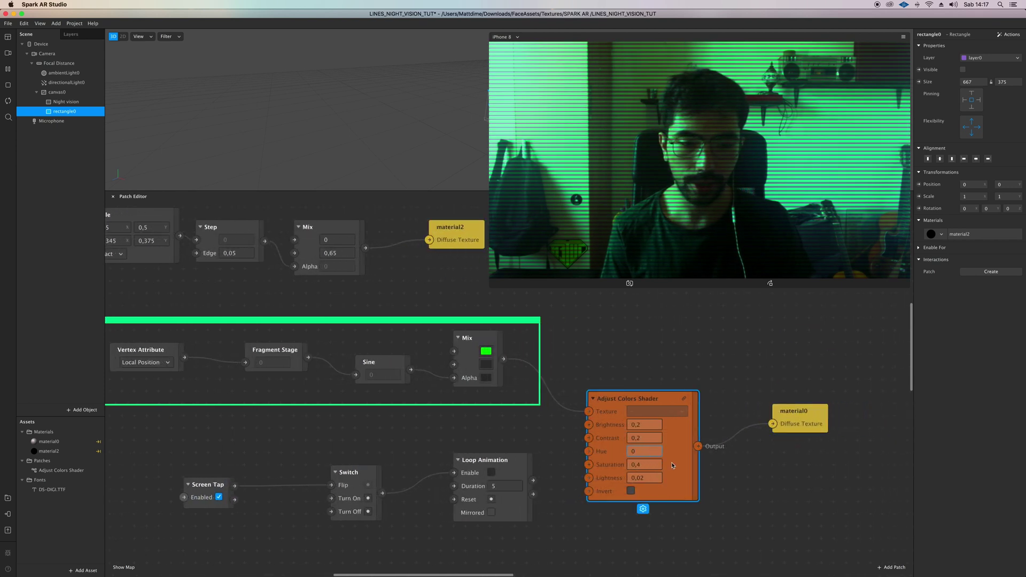
{"action": "scroll", "coordinate": [673, 466], "scroll_direction": "up", "scroll_amount": 3}
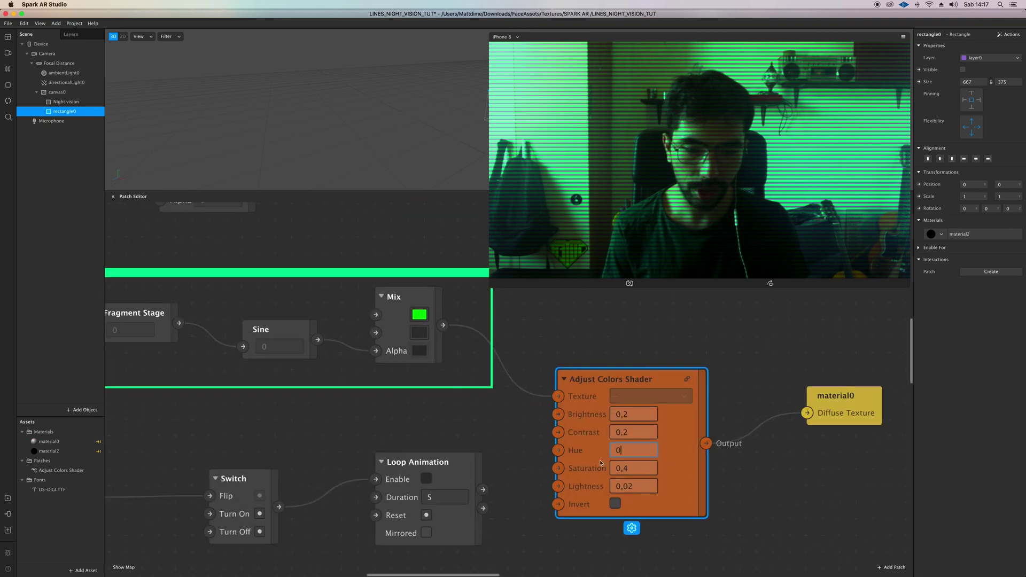
{"action": "type", "text": ","}
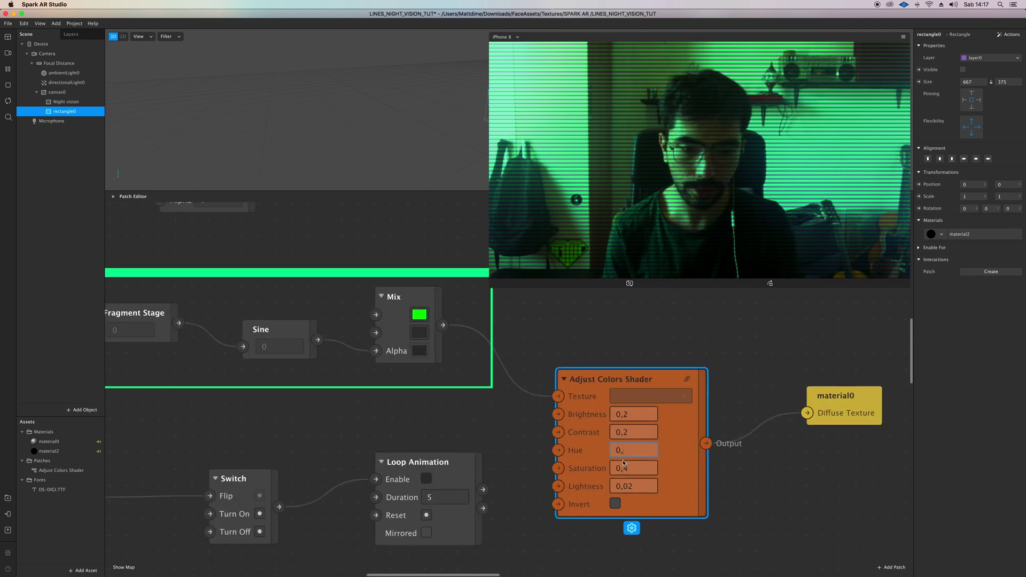
{"action": "type", "text": "4"}
{"action": "key", "text": "Return"}
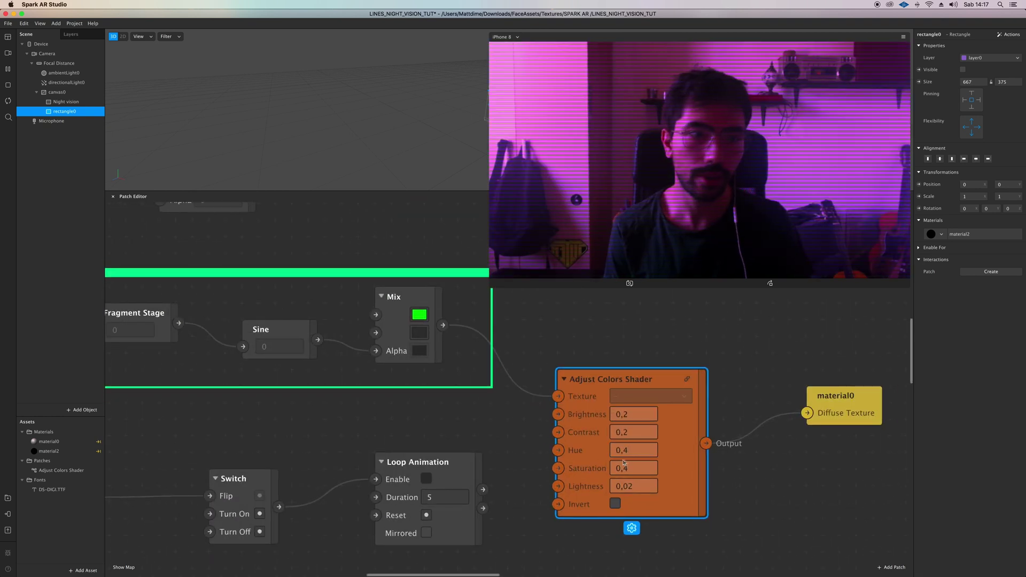
{"action": "left_click", "coordinate": [642, 452]}
{"action": "key", "text": "BackSpace"}
{"action": "type", "text": "3"}
{"action": "key", "text": "Return"}
Set the Hue of the Adjust Colors Shader patch to 0,2.
{"action": "left_click", "coordinate": [642, 452]}
{"action": "key", "text": "BackSpace"}
{"action": "type", "text": "2"}
{"action": "key", "text": "Return"}
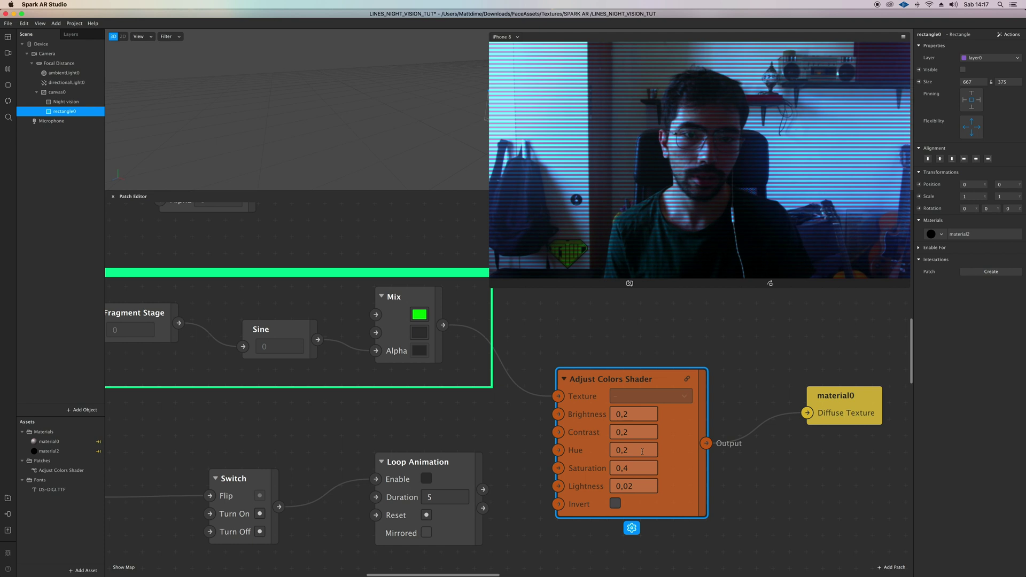
Move the Screen Tap patch closer to the Switch patch.
{"action": "scroll", "coordinate": [562, 448], "scroll_direction": "down", "scroll_amount": 3}
{"action": "scroll", "coordinate": [563, 448], "scroll_direction": "left", "scroll_amount": 6}
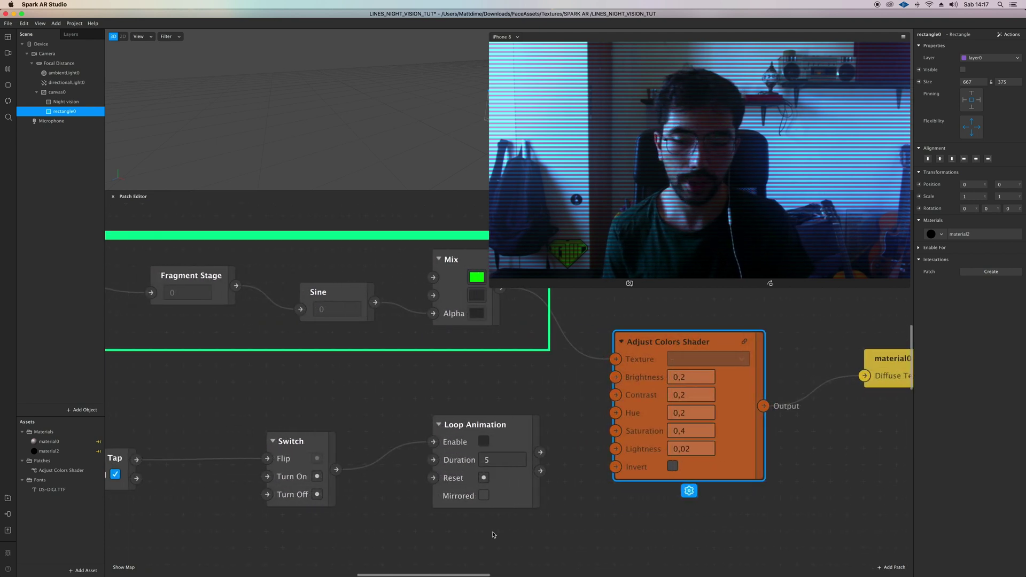
{"action": "left_click_drag", "start_coordinate": [194, 461], "coordinate": [260, 444]}
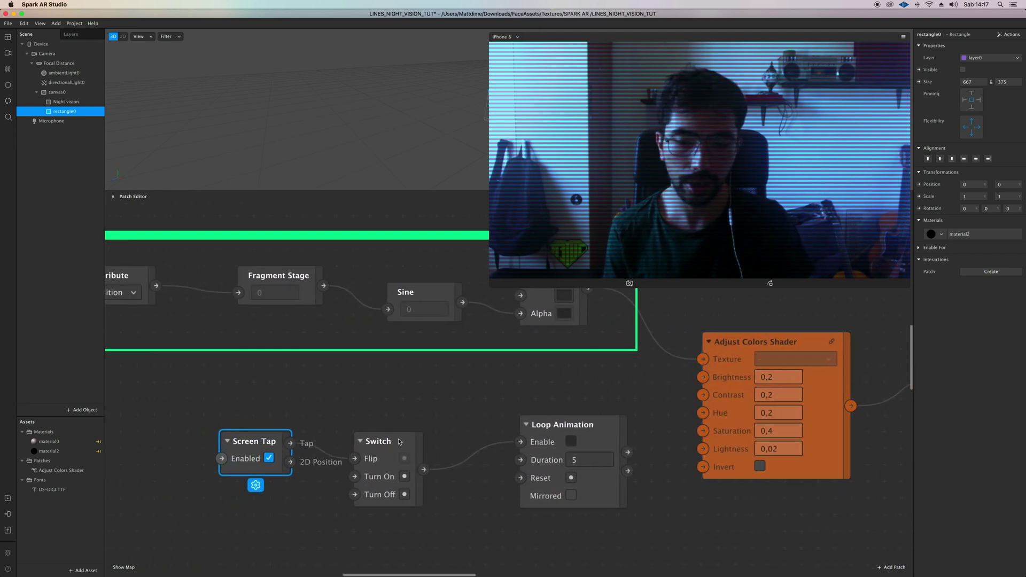
Move the Switch patch closer to Loop Animation and connect the Loop Animation's Progress to the Hue input of the Adjust Colors Shader.
{"action": "left_click_drag", "start_coordinate": [389, 439], "coordinate": [421, 439]}
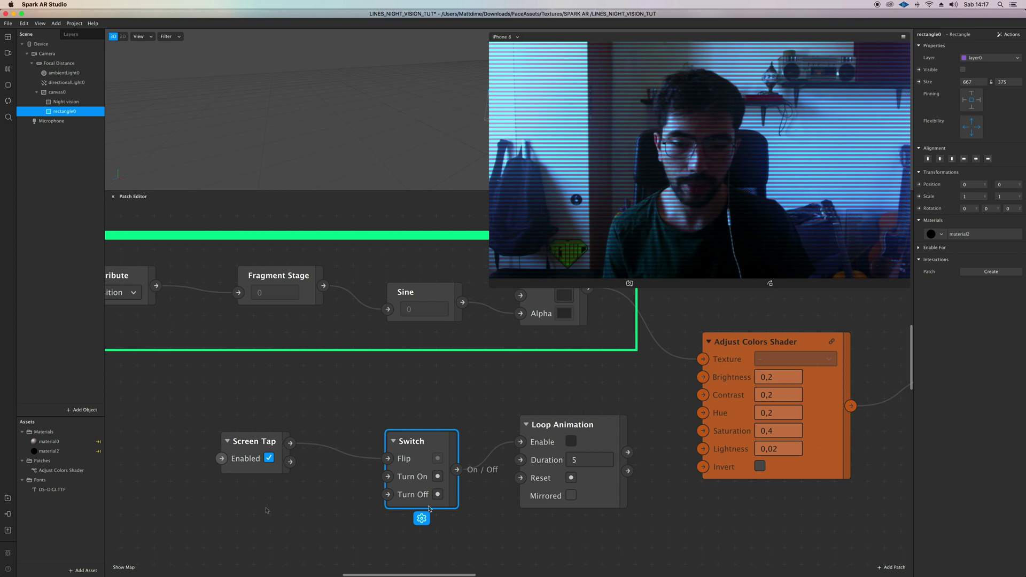
{"action": "left_click", "coordinate": [576, 422]}
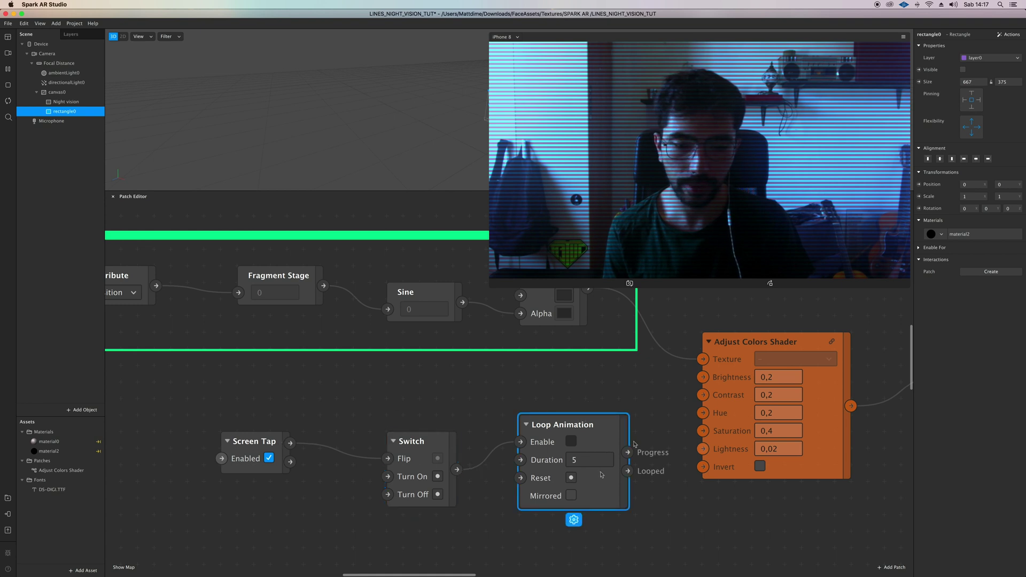
{"action": "left_click_drag", "start_coordinate": [628, 452], "coordinate": [705, 415]}
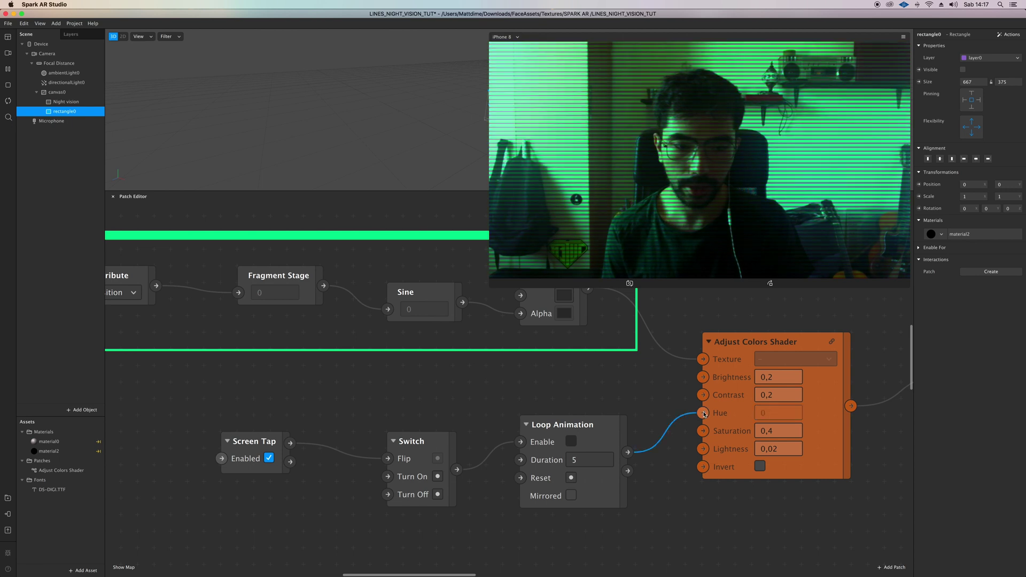
{"action": "scroll", "coordinate": [703, 416], "scroll_direction": "down", "scroll_amount": 1}
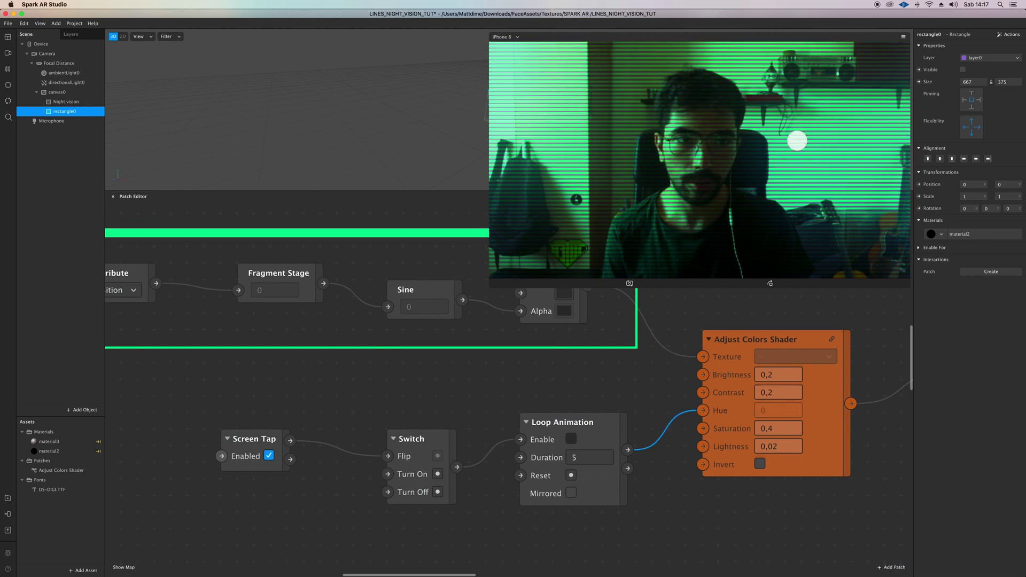
Test the tap interaction in the device preview by starting and stopping the hue animation.
{"action": "left_click", "coordinate": [797, 140]}
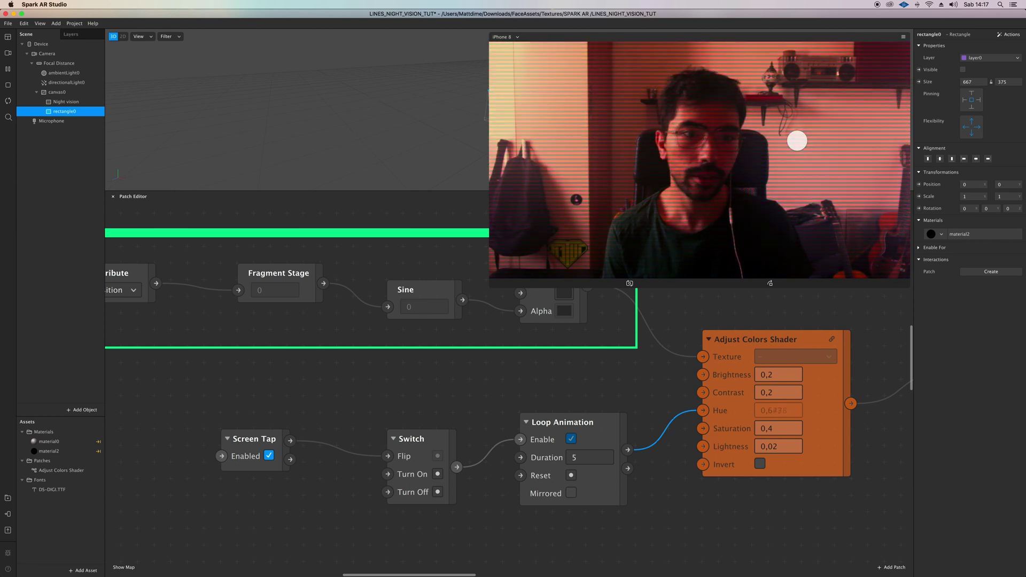
{"action": "left_click", "coordinate": [797, 141]}
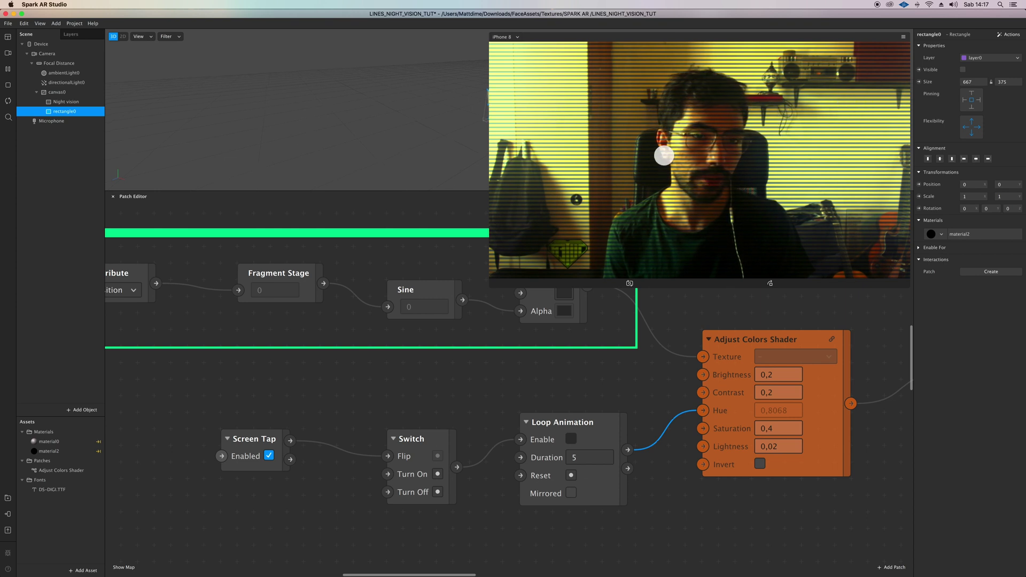
Try Saturation values of 0,5 and 0,7 in the Adjust Colors Shader patch, and settle on 0,2.
{"action": "scroll", "coordinate": [560, 389], "scroll_direction": "down", "scroll_amount": 2}
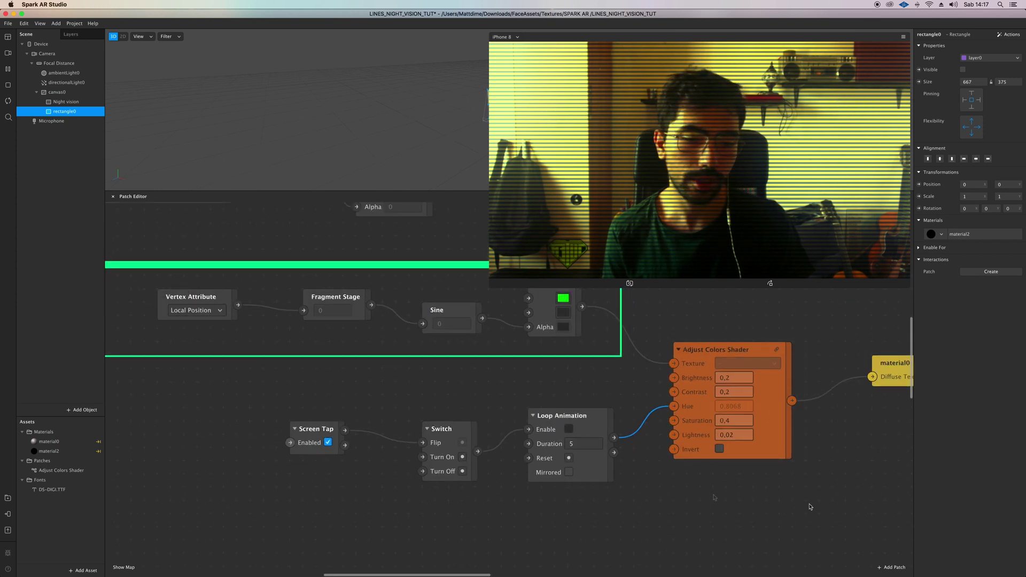
{"action": "scroll", "coordinate": [755, 446], "scroll_direction": "down", "scroll_amount": 1}
{"action": "scroll", "coordinate": [695, 422], "scroll_direction": "up", "scroll_amount": 2}
{"action": "left_click", "coordinate": [691, 421]}
{"action": "type", "text": "5"}
{"action": "key", "text": "BackSpace"}
{"action": "type", "text": "5"}
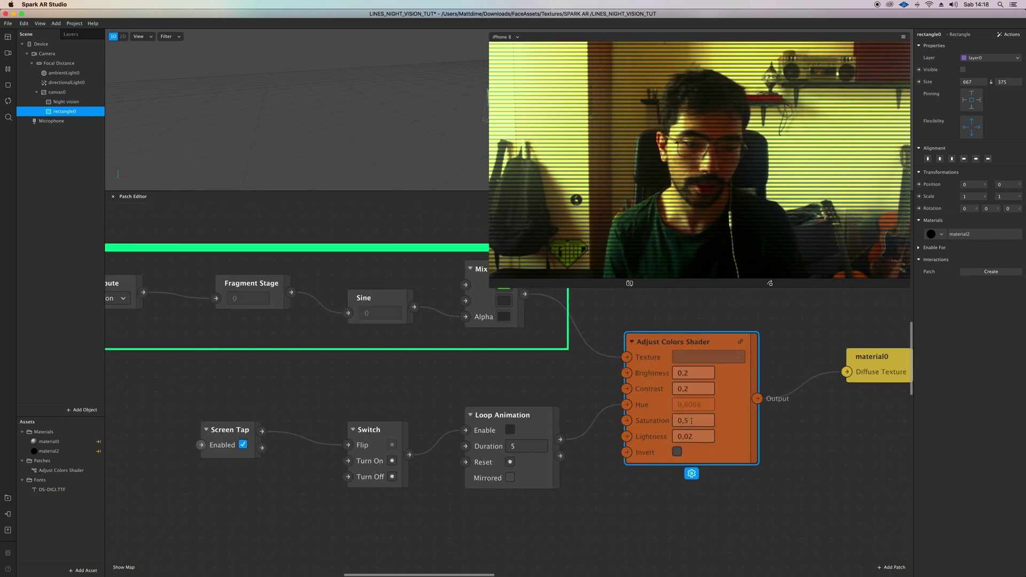
{"action": "key", "text": "BackSpace"}
{"action": "type", "text": "7"}
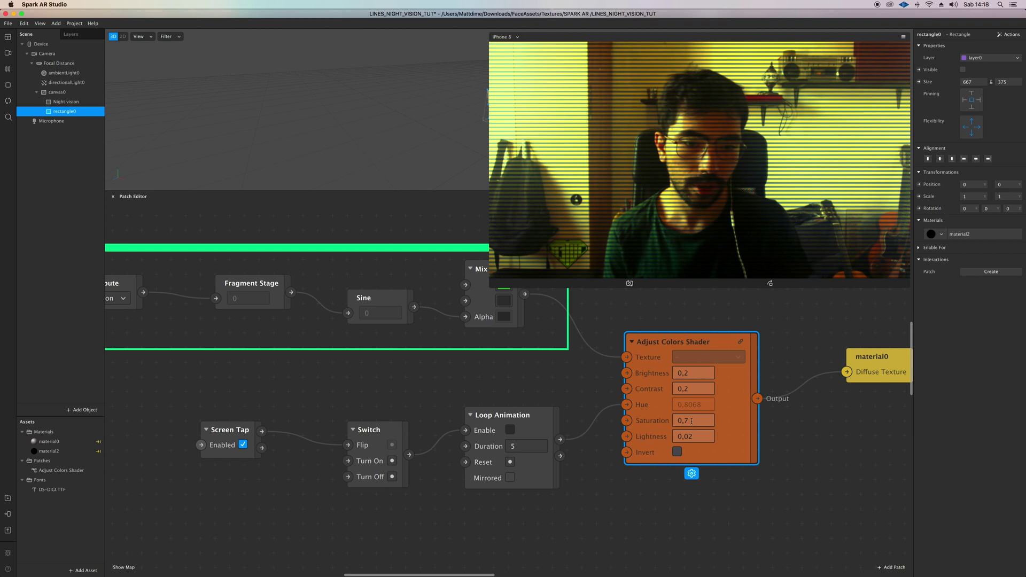
{"action": "double_click", "coordinate": [690, 422]}
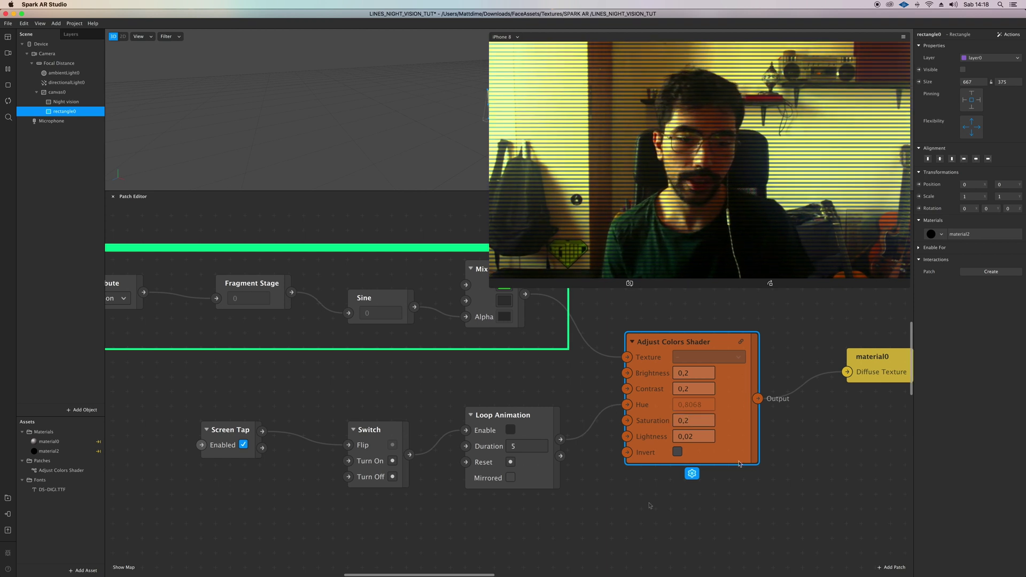
Try the Invert option of the Adjust Colors Shader patch and switch it back off.
{"action": "left_click", "coordinate": [678, 452]}
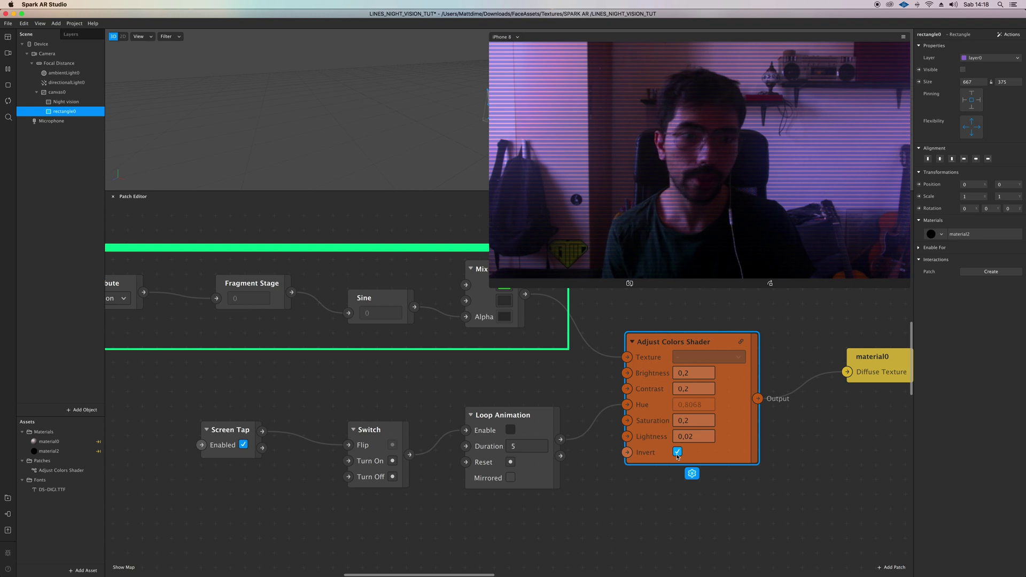
{"action": "left_click", "coordinate": [678, 452]}
Select the ALIEN VHS group together with the Screen Tap, Switch, Loop Animation, Adjust Colors Shader and material0 patches.
{"action": "scroll", "coordinate": [528, 477], "scroll_direction": "down", "scroll_amount": 5}
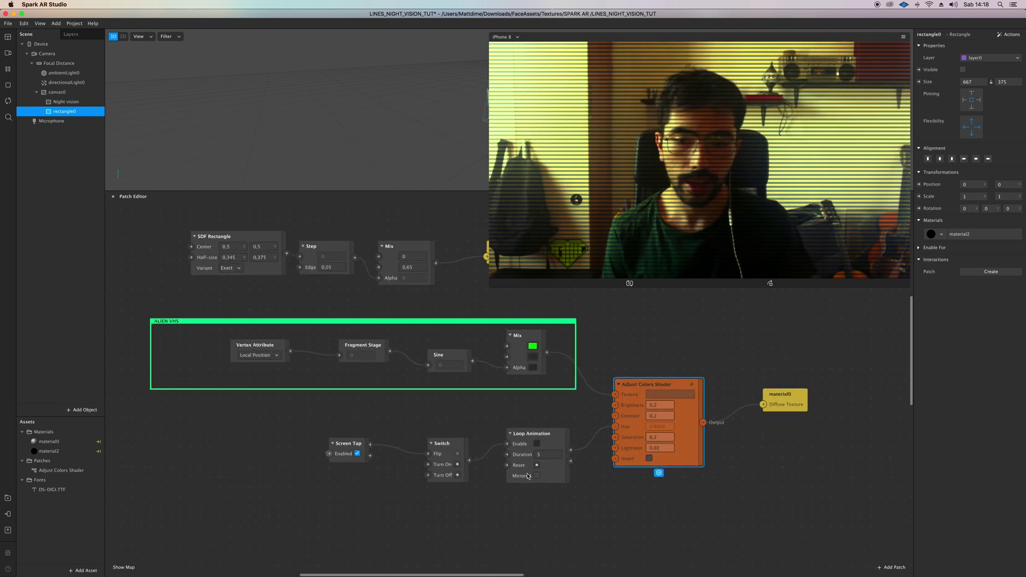
{"action": "scroll", "coordinate": [528, 476], "scroll_direction": "left", "scroll_amount": 2}
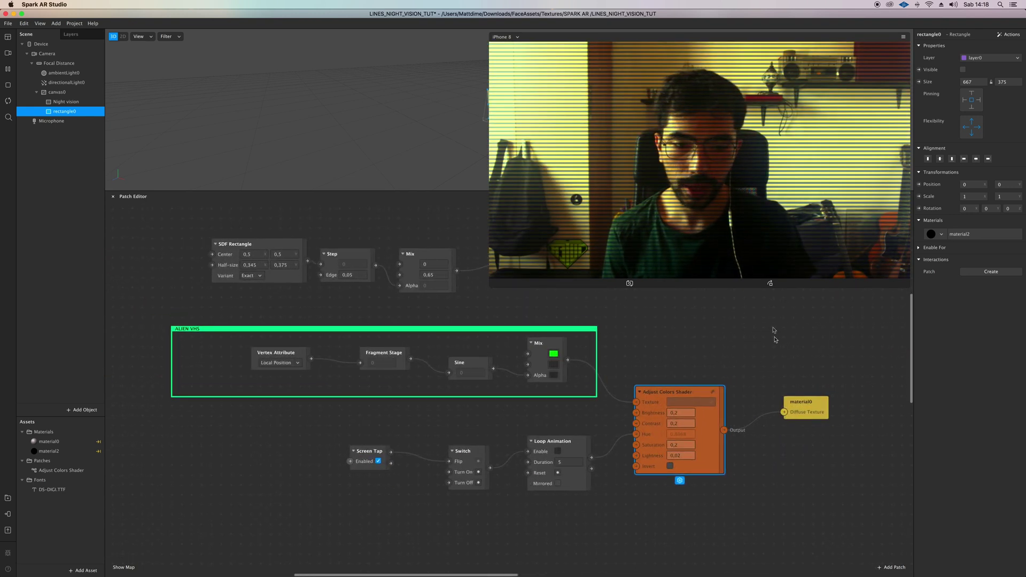
{"action": "left_click_drag", "start_coordinate": [850, 351], "coordinate": [221, 517]}
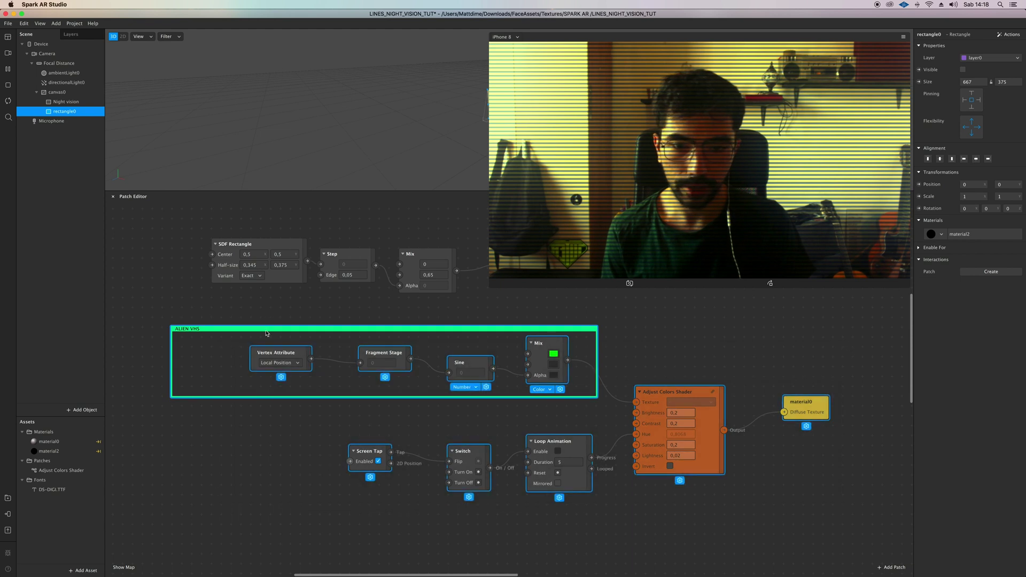
{"action": "left_click", "coordinate": [268, 358]}
{"action": "left_click_drag", "start_coordinate": [135, 322], "coordinate": [870, 534]}
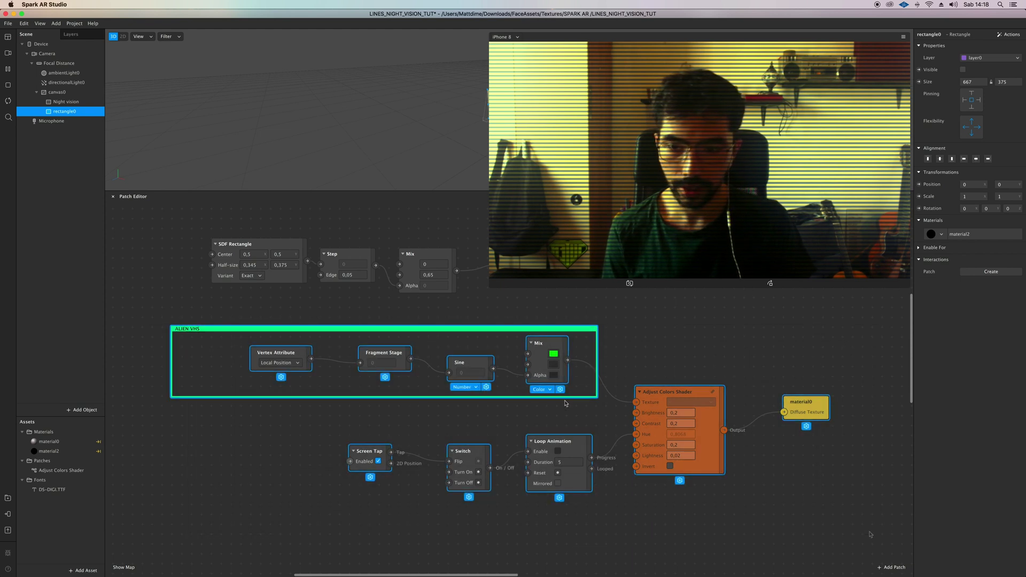
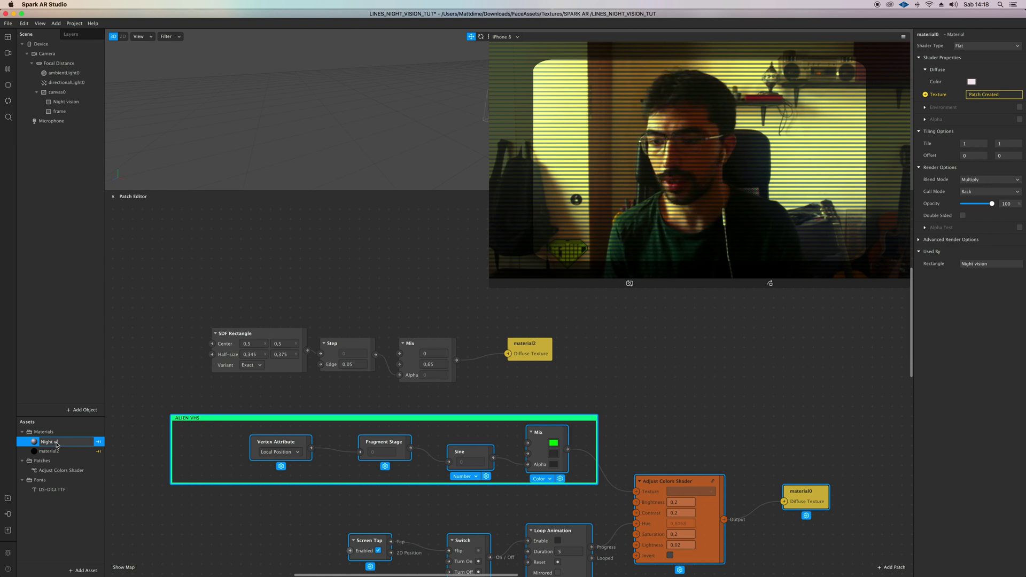
Rename material0 as Night vision_mat and material2 as Frame material.
{"action": "key", "text": "Return"}
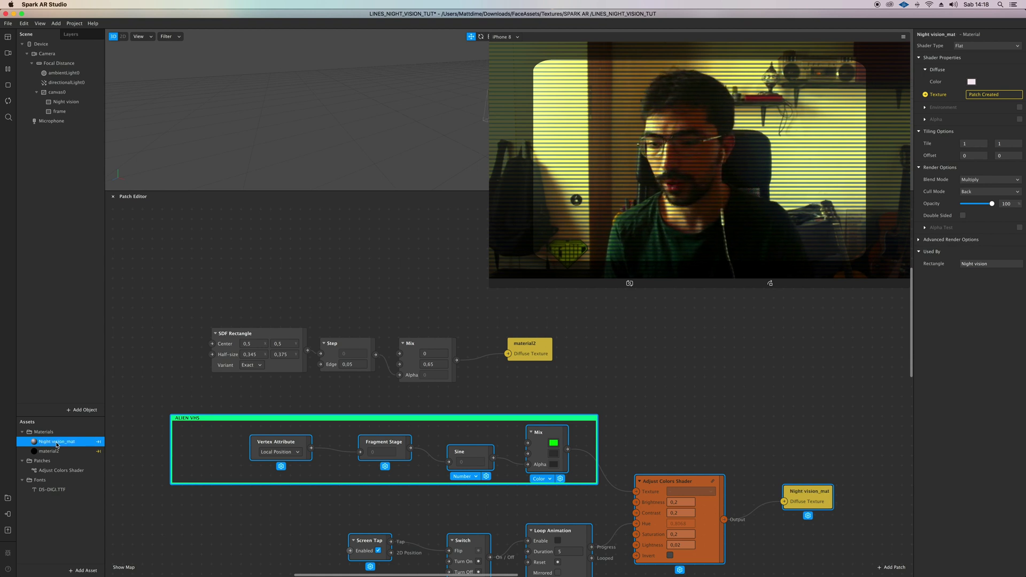
{"action": "double_click", "coordinate": [56, 452]}
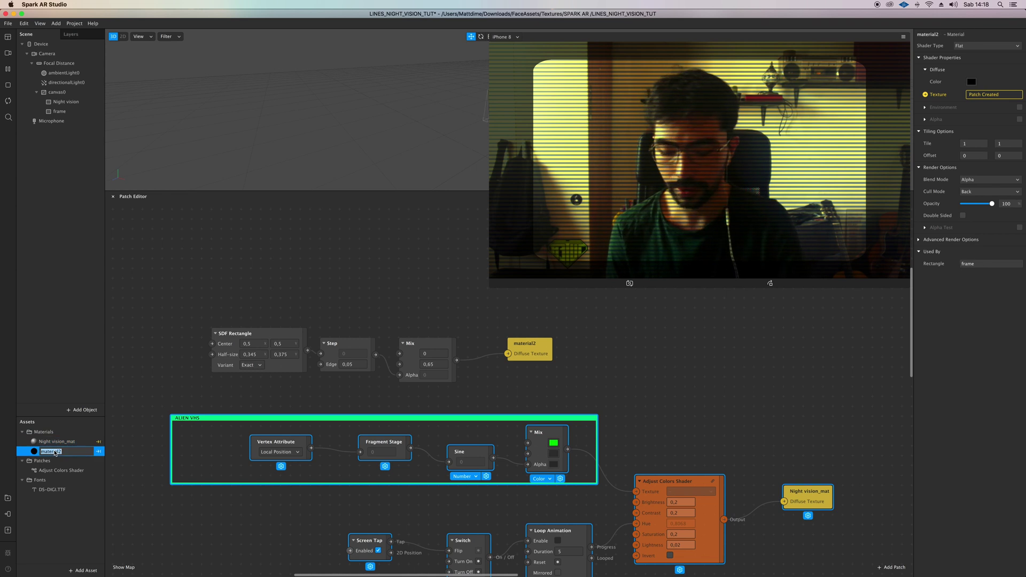
{"action": "key", "text": "BackSpace"}
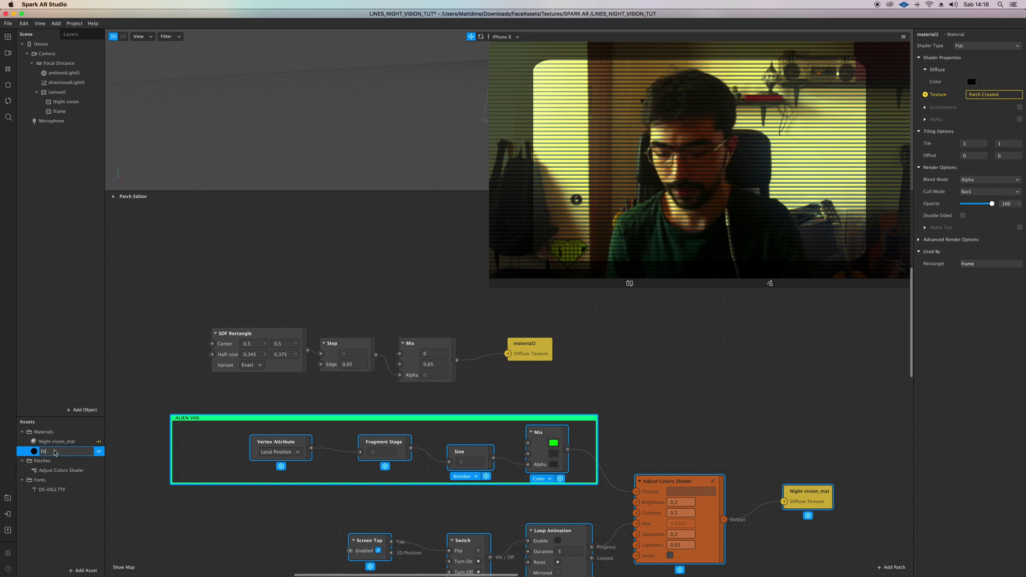
{"action": "type", "text": "Frame material"}
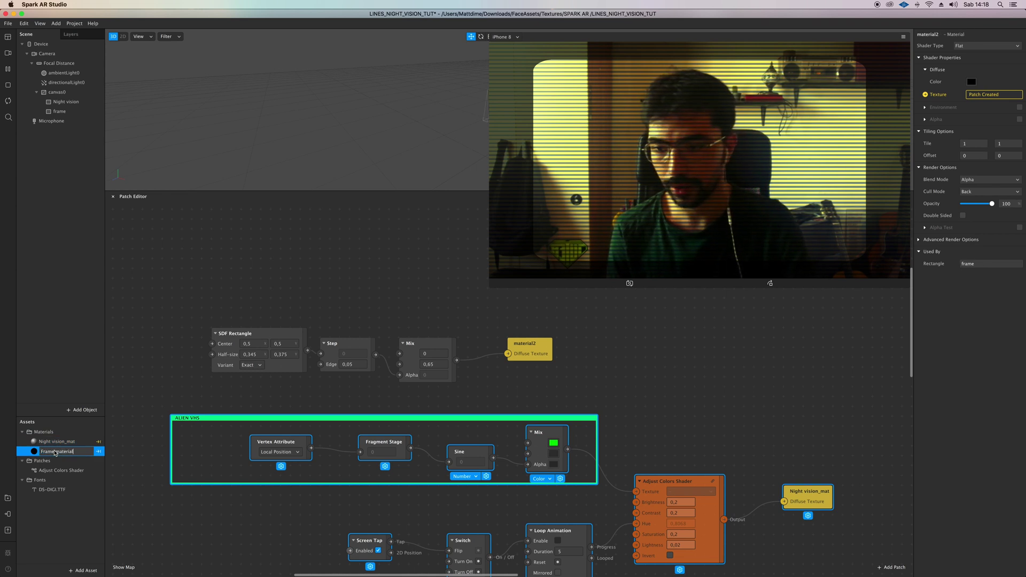
{"action": "key", "text": "Return"}
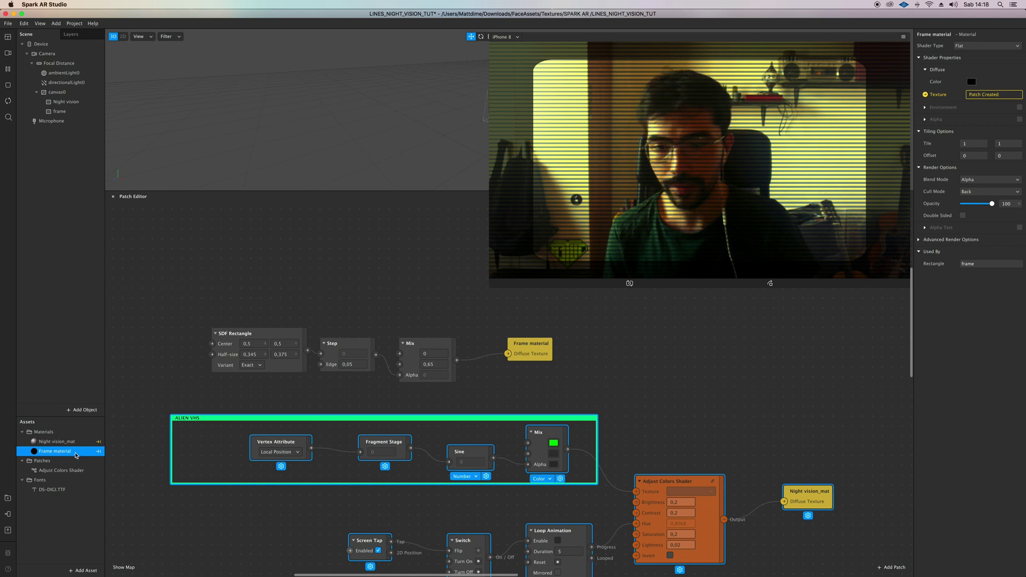
Clear the selection of the night vision patches and move the SDF Rectangle patch farther away from the Step patch.
{"action": "scroll", "coordinate": [161, 459], "scroll_direction": "right", "scroll_amount": 3}
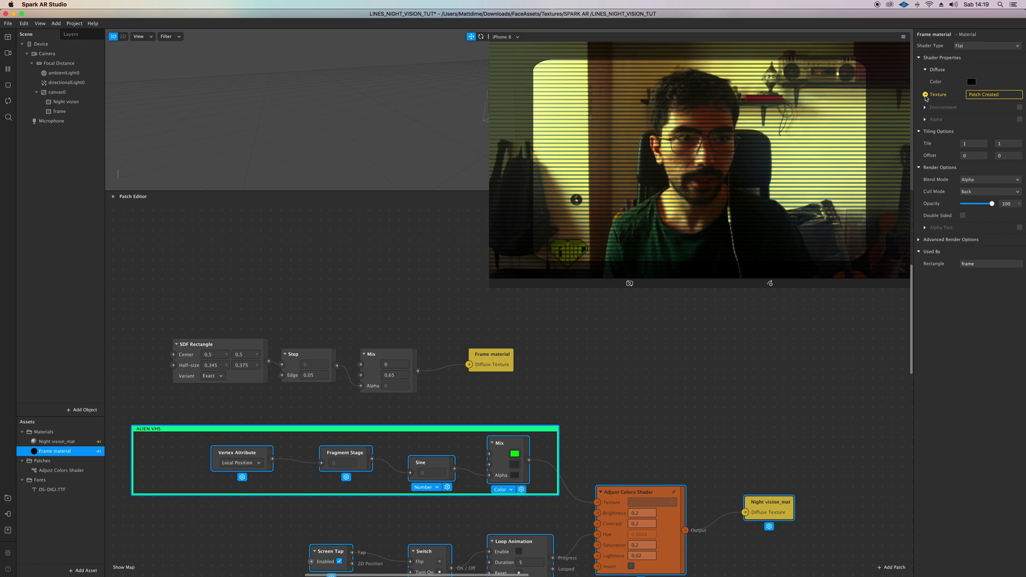
{"action": "left_click", "coordinate": [616, 430]}
{"action": "scroll", "coordinate": [616, 430], "scroll_direction": "up", "scroll_amount": 3}
{"action": "scroll", "coordinate": [517, 387], "scroll_direction": "left", "scroll_amount": 3}
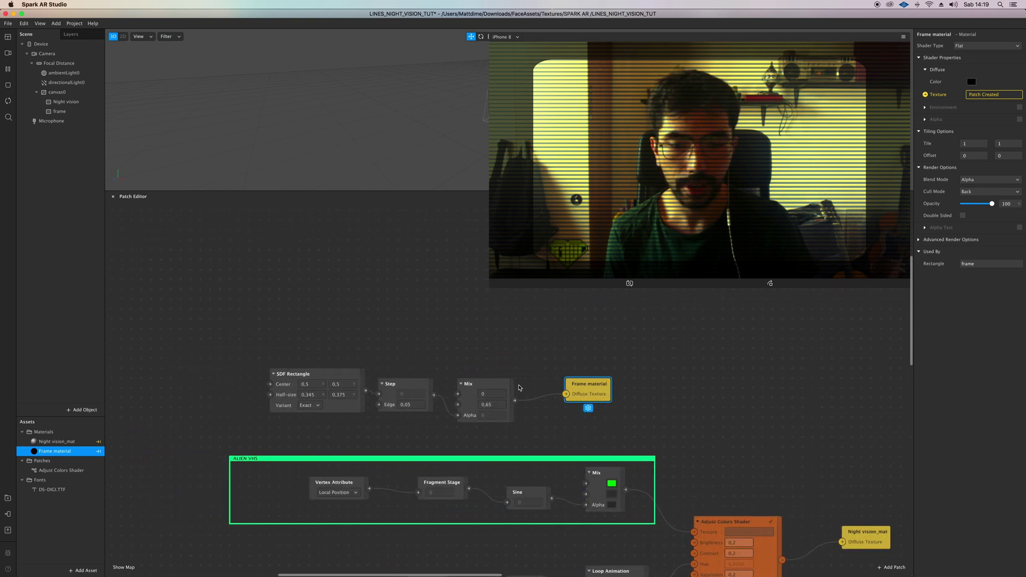
{"action": "scroll", "coordinate": [439, 407], "scroll_direction": "left", "scroll_amount": 3}
{"action": "left_click_drag", "start_coordinate": [383, 380], "coordinate": [352, 381]}
{"action": "scroll", "coordinate": [358, 379], "scroll_direction": "up", "scroll_amount": 1}
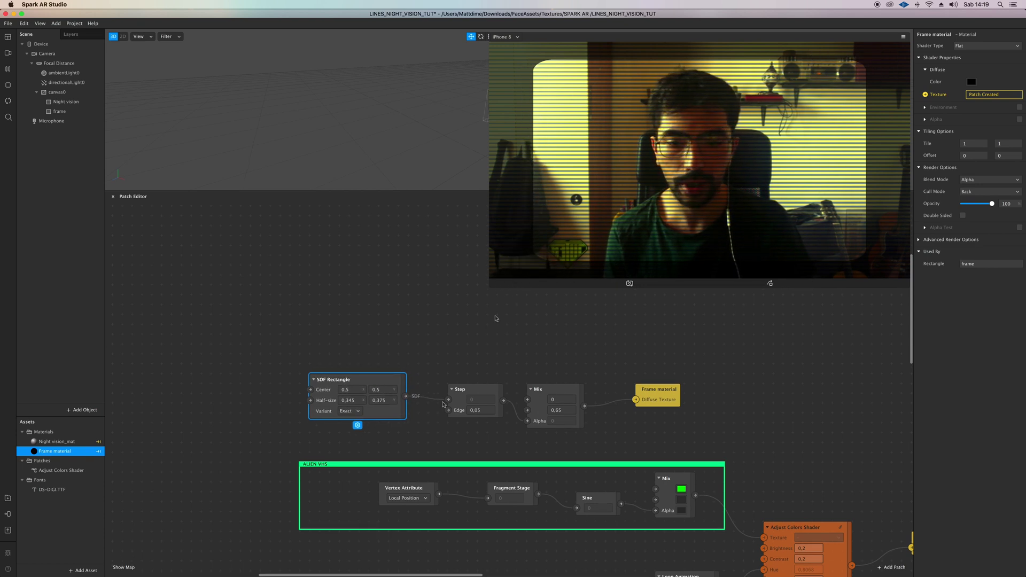
Try 0,9 and 0,3 as the second value of the Mix patch that feeds Frame material.
{"action": "left_click", "coordinate": [470, 394]}
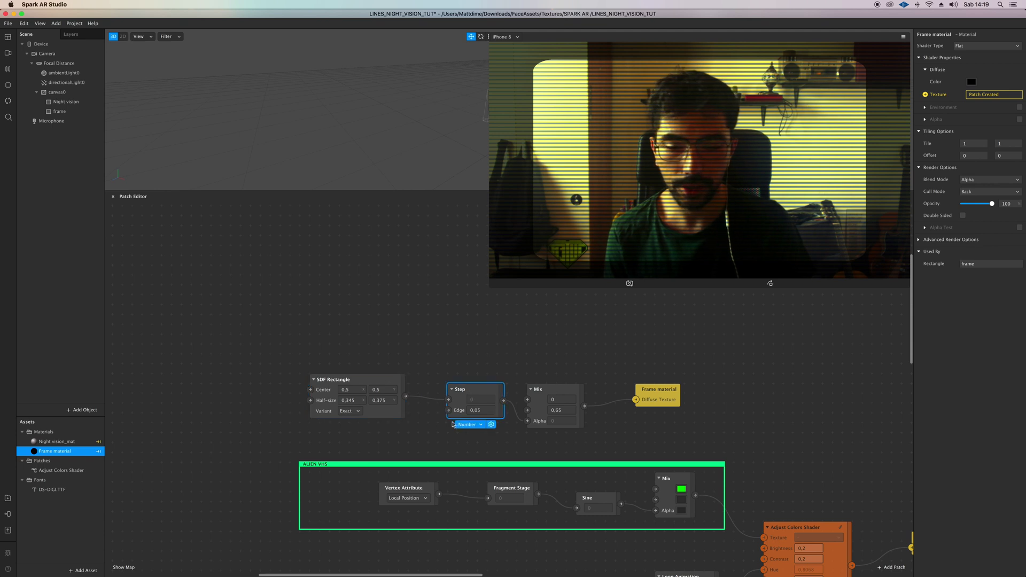
{"action": "left_click", "coordinate": [571, 420]}
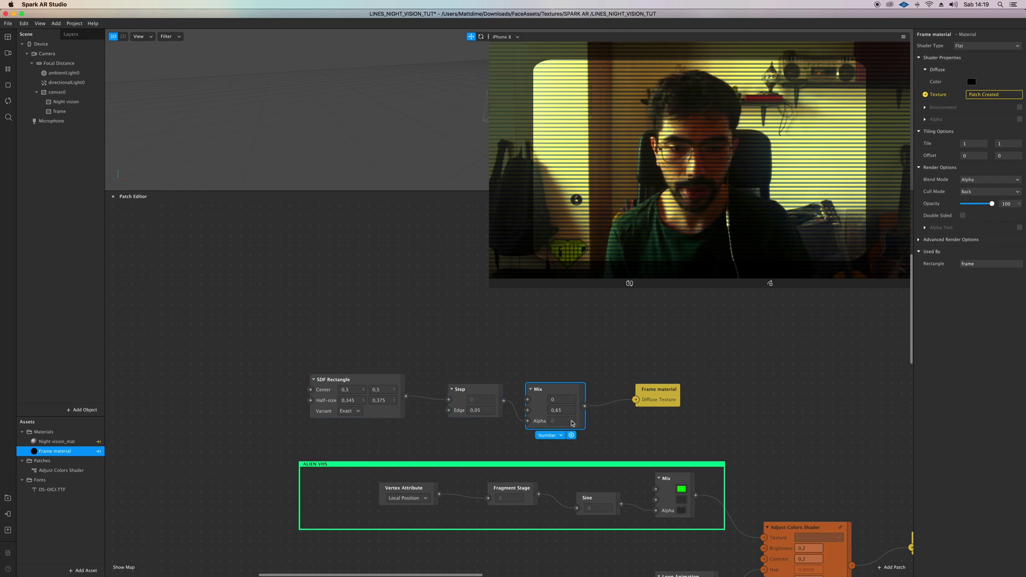
{"action": "scroll", "coordinate": [569, 416], "scroll_direction": "up", "scroll_amount": 3}
{"action": "scroll", "coordinate": [570, 417], "scroll_direction": "up", "scroll_amount": 2}
{"action": "left_click", "coordinate": [565, 408]}
{"action": "type", "text": "0,9"}
{"action": "key", "text": "Return"}
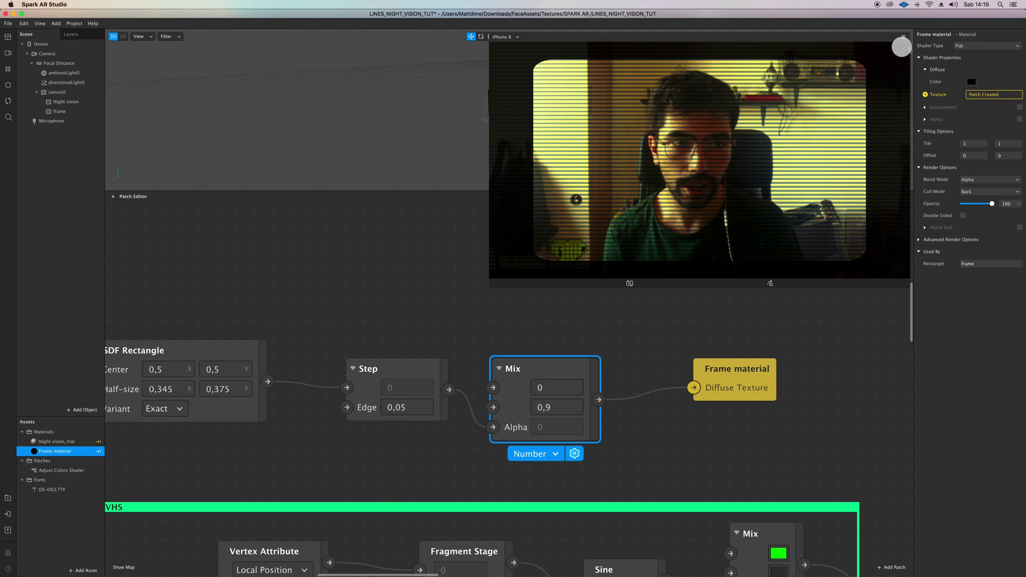
{"action": "double_click", "coordinate": [559, 407]}
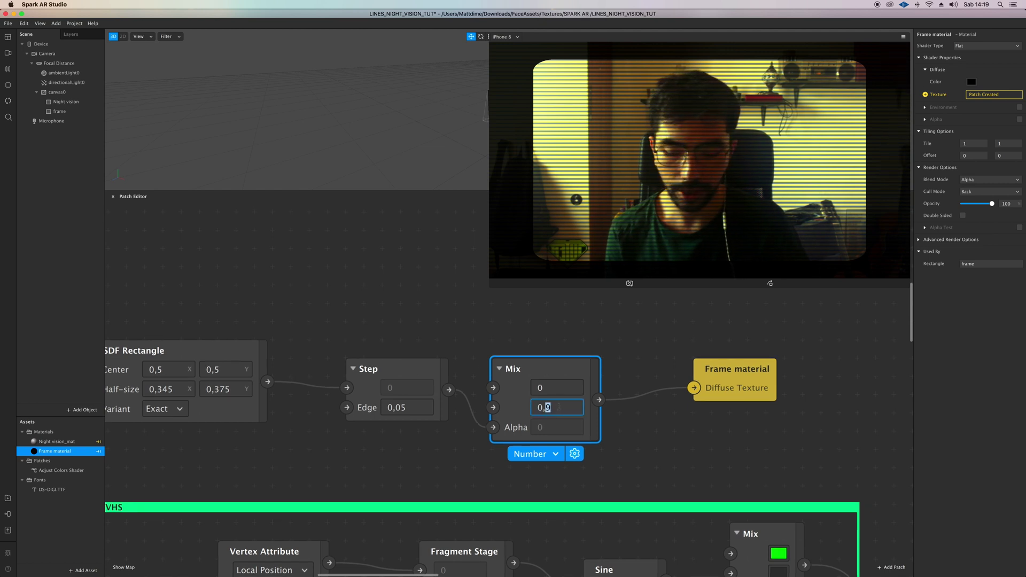
{"action": "type", "text": "3"}
{"action": "key", "text": "Return"}
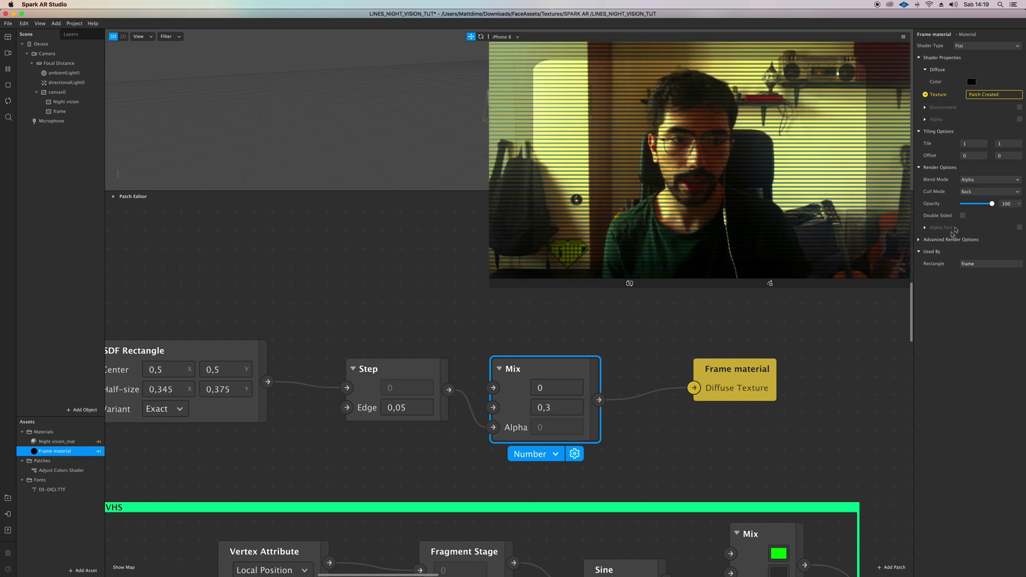
Set the second value of the Mix patch that feeds Frame material to 0,6.
{"action": "double_click", "coordinate": [556, 407]}
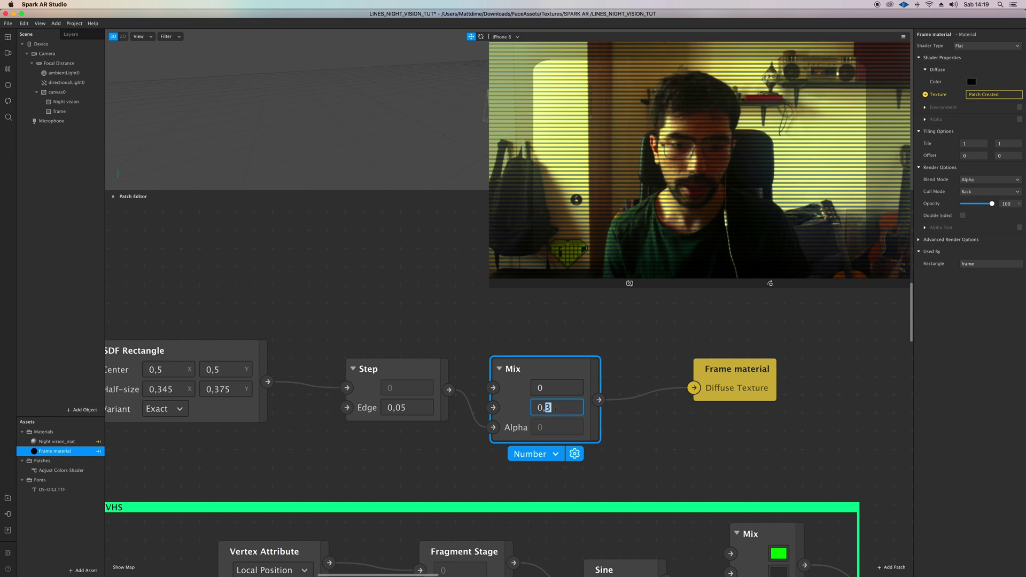
{"action": "type", "text": "6"}
{"action": "key", "text": "Return"}
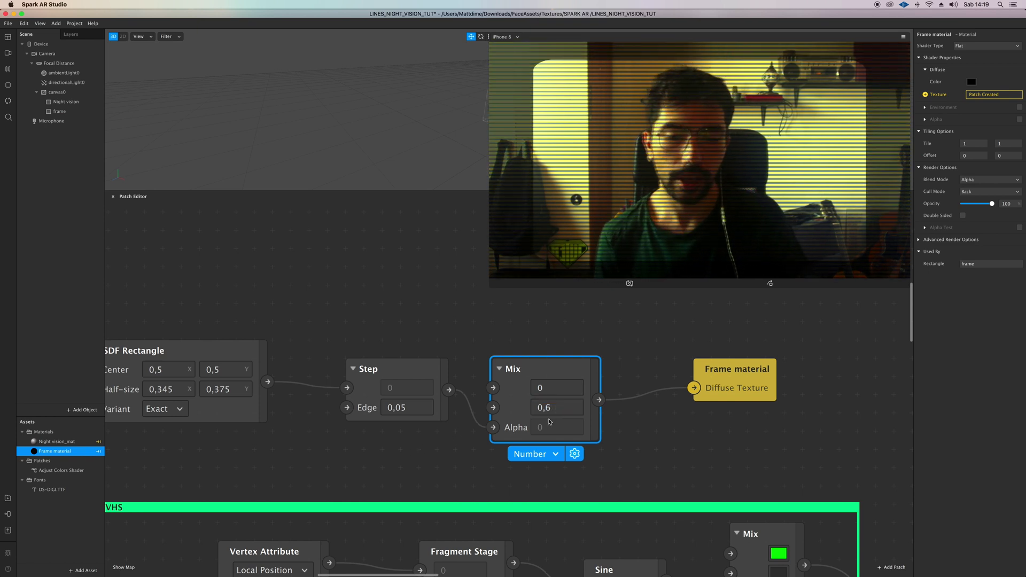
Rotate the simulated iPhone 8 preview to portrait orientation.
{"action": "scroll", "coordinate": [521, 455], "scroll_direction": "down", "scroll_amount": 3}
{"action": "scroll", "coordinate": [522, 455], "scroll_direction": "down", "scroll_amount": 3}
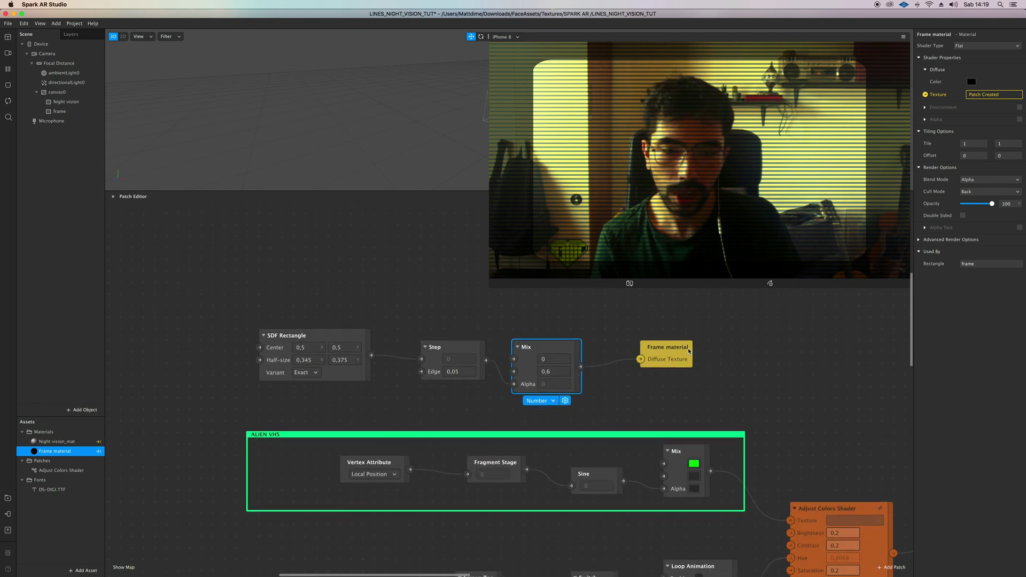
{"action": "scroll", "coordinate": [521, 454], "scroll_direction": "up", "scroll_amount": 3}
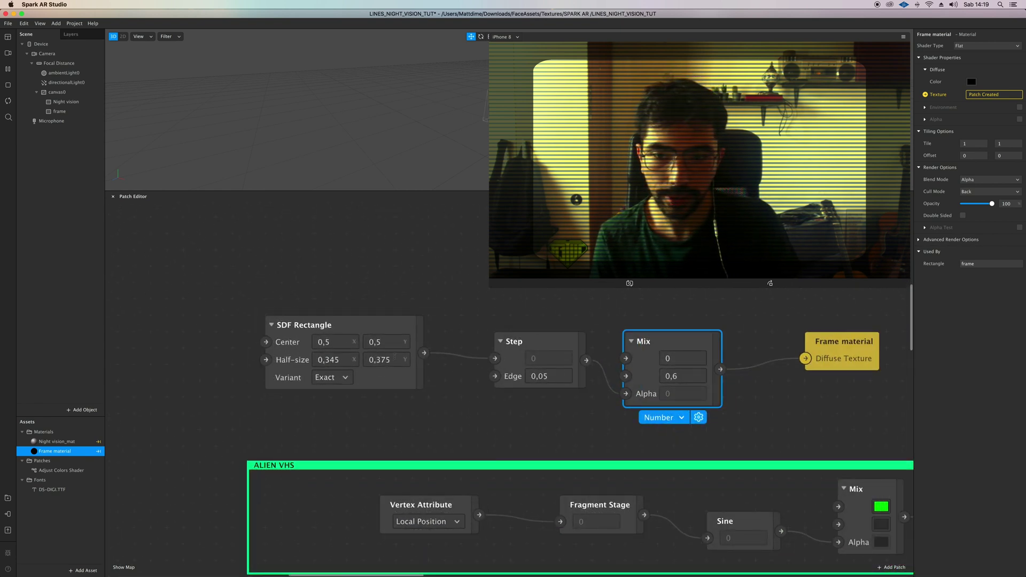
{"action": "scroll", "coordinate": [385, 370], "scroll_direction": "right", "scroll_amount": 2}
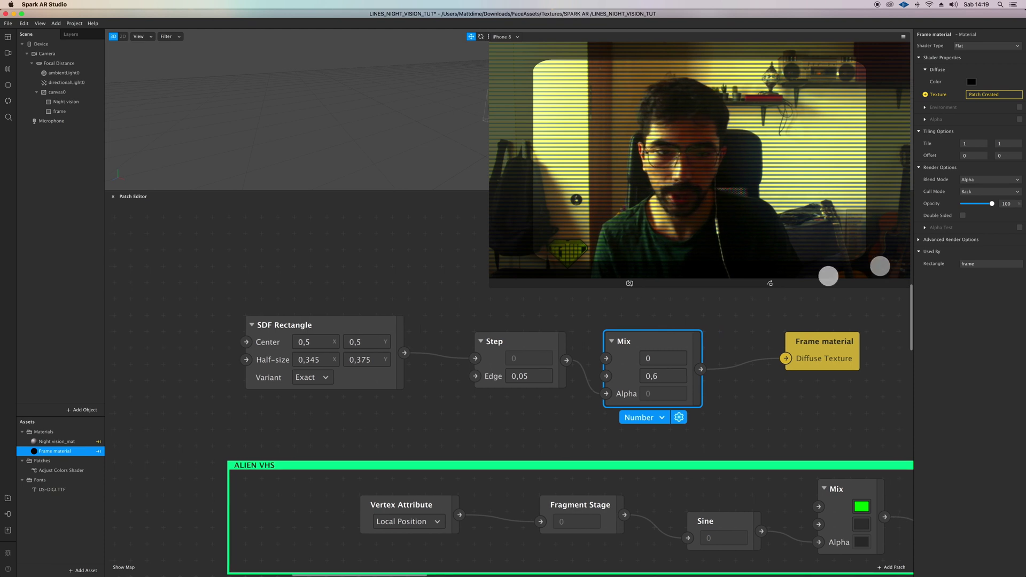
{"action": "left_click", "coordinate": [770, 283]}
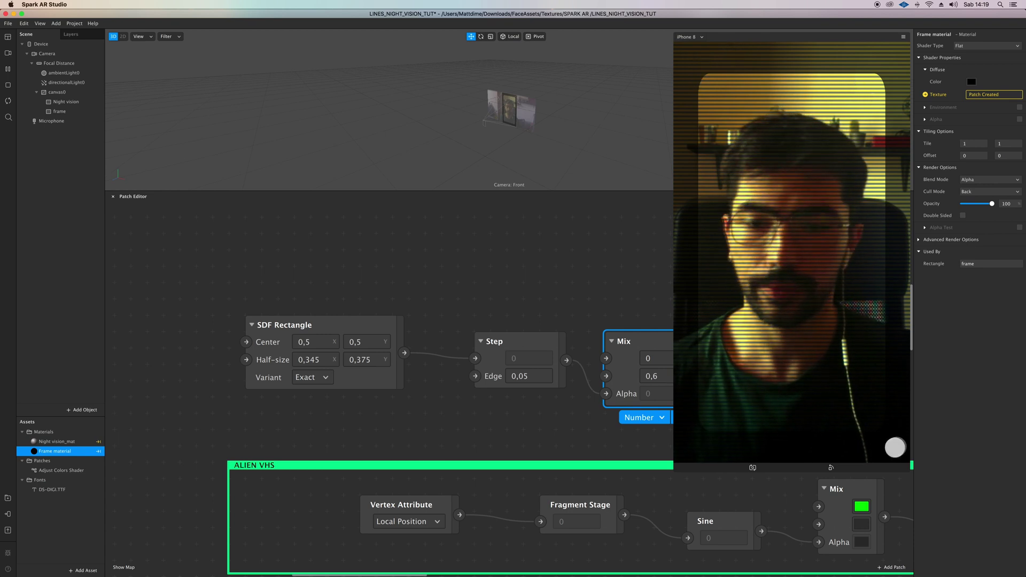
Rotate the simulated iPhone 8 preview to landscape orientation.
{"action": "left_click", "coordinate": [831, 467]}
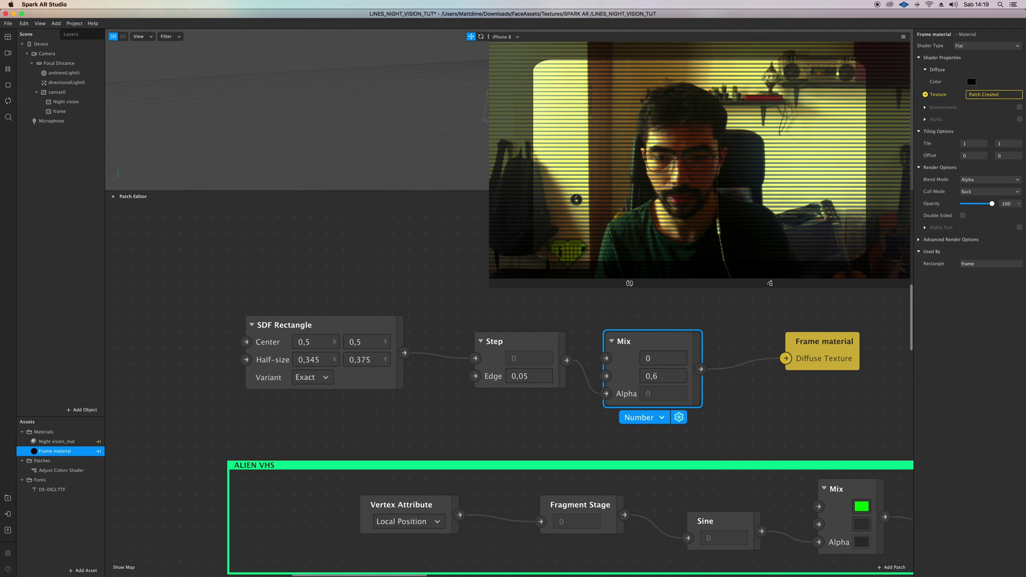
{"action": "scroll", "coordinate": [400, 364], "scroll_direction": "left", "scroll_amount": 2}
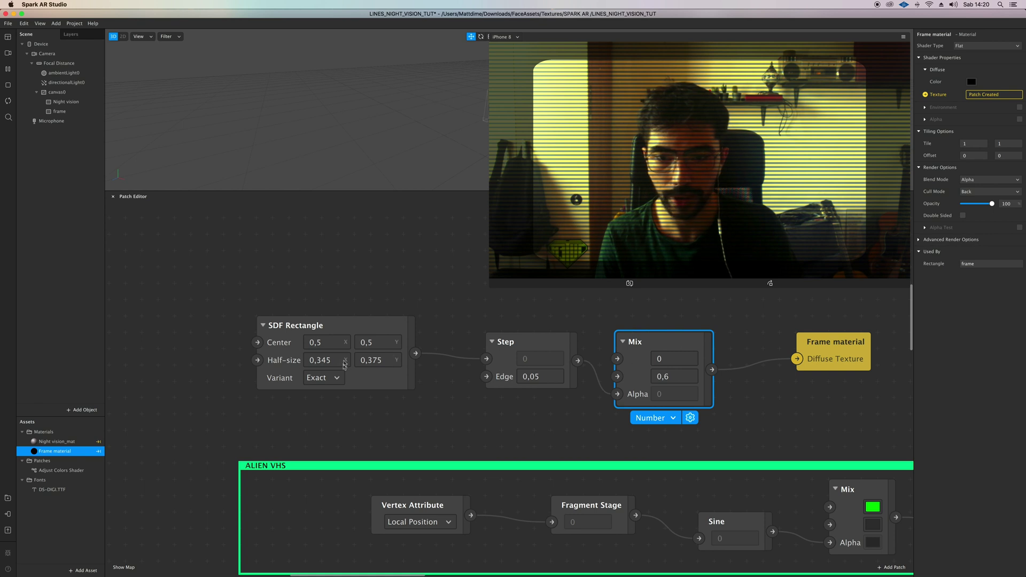
{"action": "scroll", "coordinate": [369, 423], "scroll_direction": "right", "scroll_amount": 5}
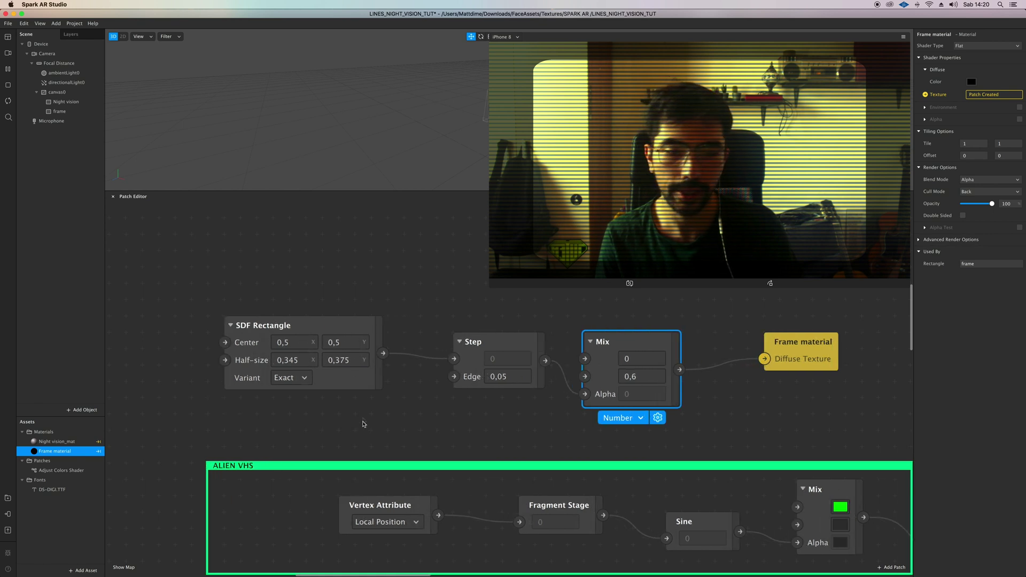
{"action": "scroll", "coordinate": [364, 419], "scroll_direction": "down", "scroll_amount": 3}
{"action": "scroll", "coordinate": [363, 418], "scroll_direction": "right", "scroll_amount": 2}
{"action": "scroll", "coordinate": [363, 419], "scroll_direction": "down", "scroll_amount": 1}
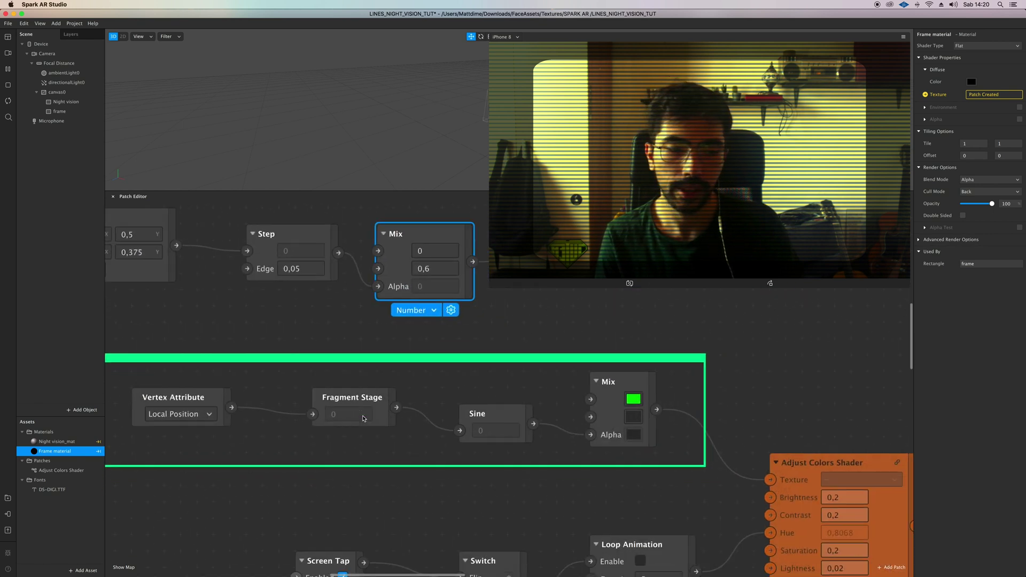
Try the Add, Alpha and Subtract blend modes on Night vision_mat, and return it to Multiply.
{"action": "left_click", "coordinate": [66, 443]}
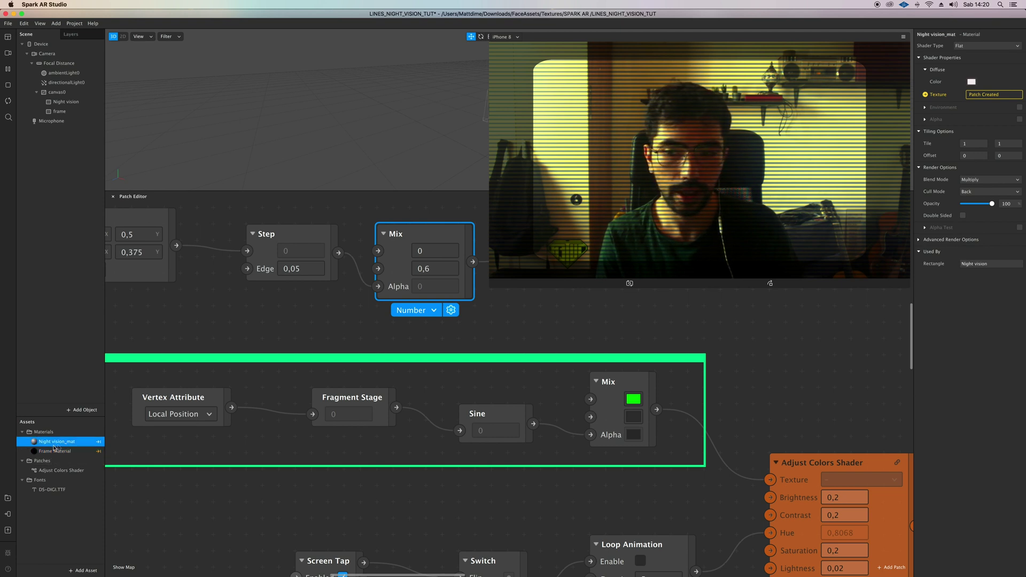
{"action": "scroll", "coordinate": [374, 374], "scroll_direction": "left", "scroll_amount": 5}
{"action": "left_click", "coordinate": [1000, 180]}
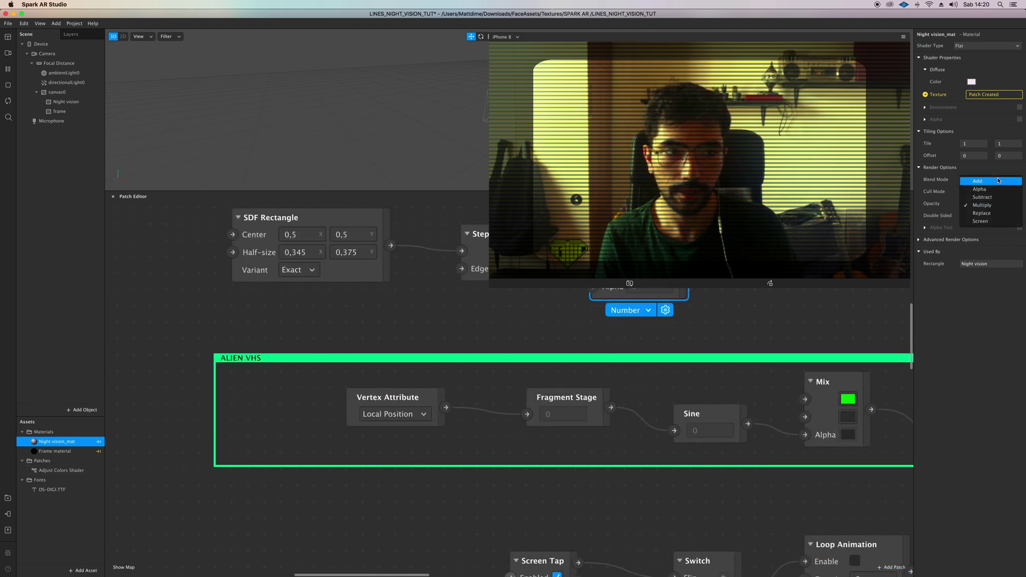
{"action": "left_click", "coordinate": [1000, 184]}
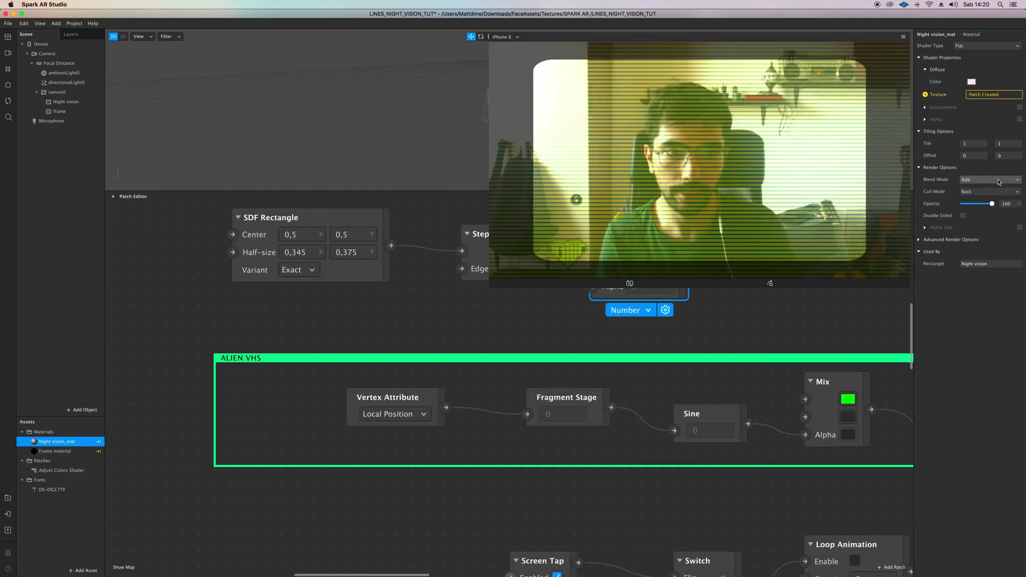
{"action": "left_click", "coordinate": [999, 182]}
{"action": "left_click", "coordinate": [994, 188]}
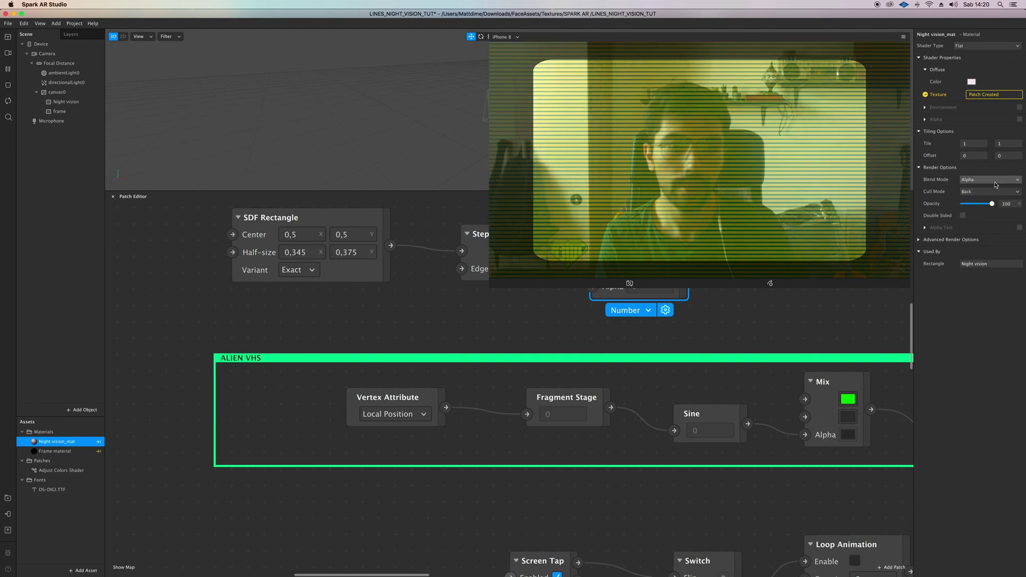
{"action": "left_click", "coordinate": [997, 181]}
{"action": "left_click", "coordinate": [983, 197]}
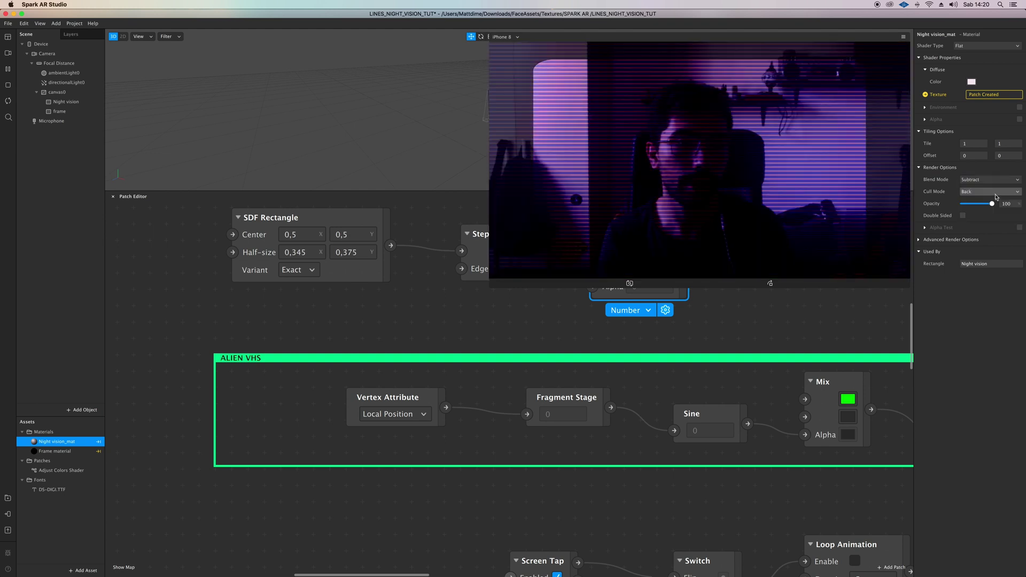
{"action": "left_click", "coordinate": [982, 183]}
{"action": "left_click", "coordinate": [982, 205]}
Try the Replace and Screen blend modes on Night vision_mat, and restore Multiply.
{"action": "left_click", "coordinate": [985, 180]}
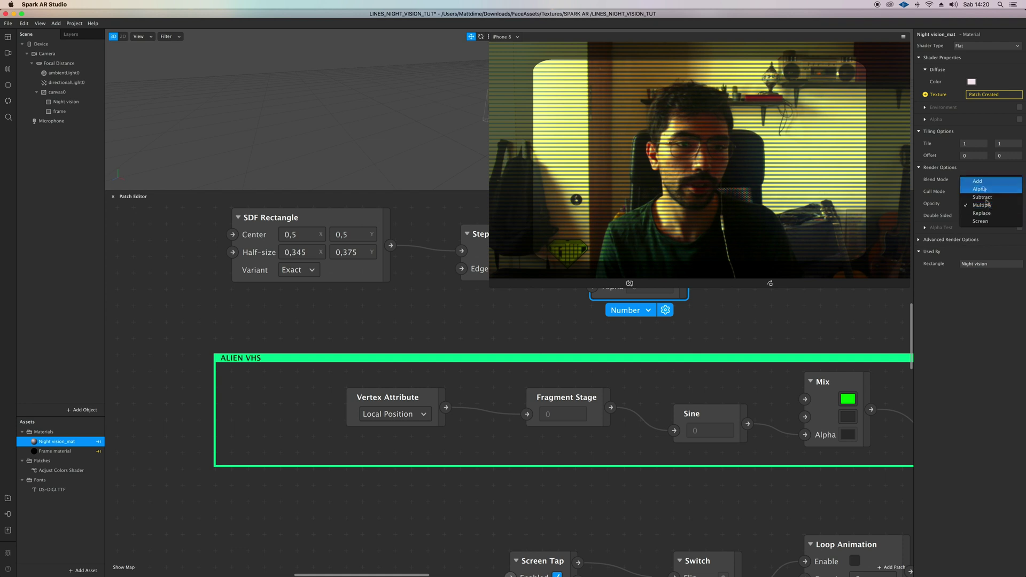
{"action": "left_click", "coordinate": [987, 214]}
{"action": "left_click", "coordinate": [987, 180]}
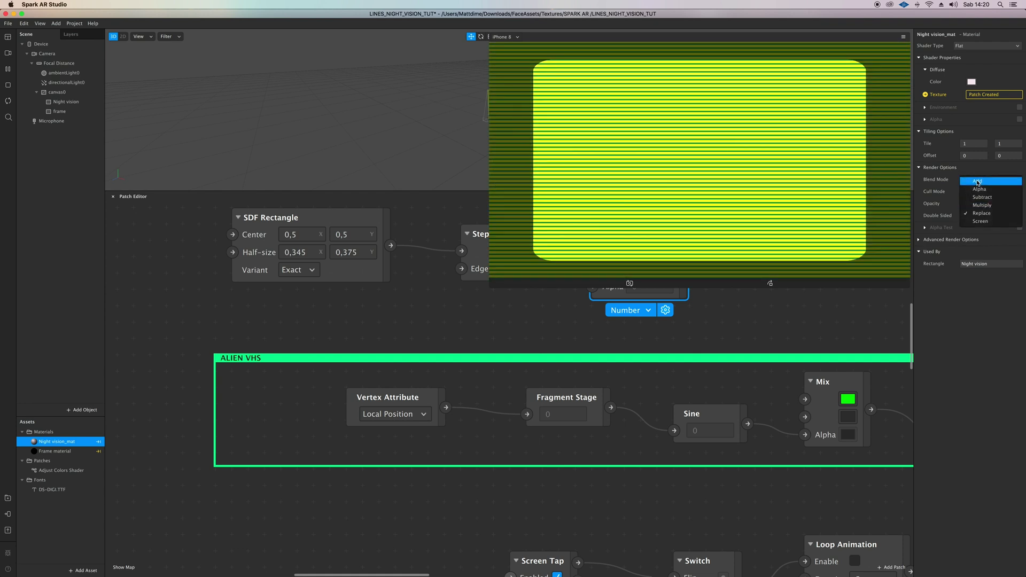
{"action": "left_click", "coordinate": [978, 221]}
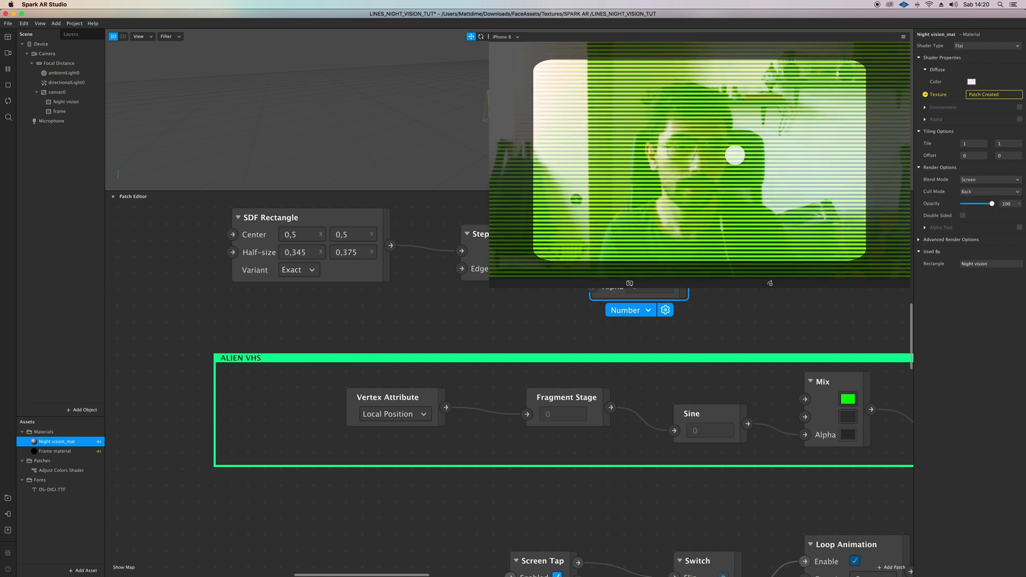
{"action": "left_click", "coordinate": [985, 180]}
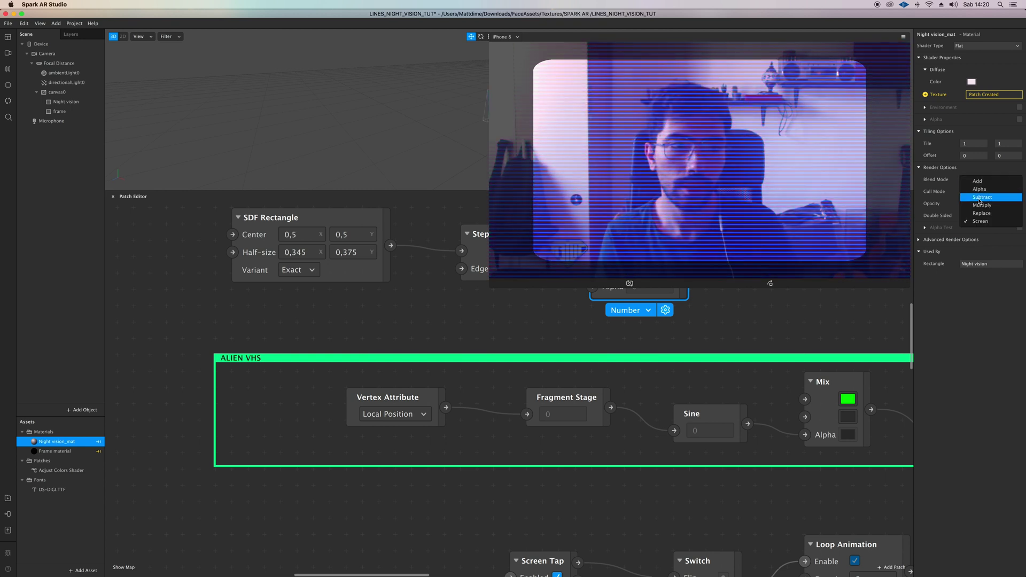
{"action": "left_click", "coordinate": [982, 205]}
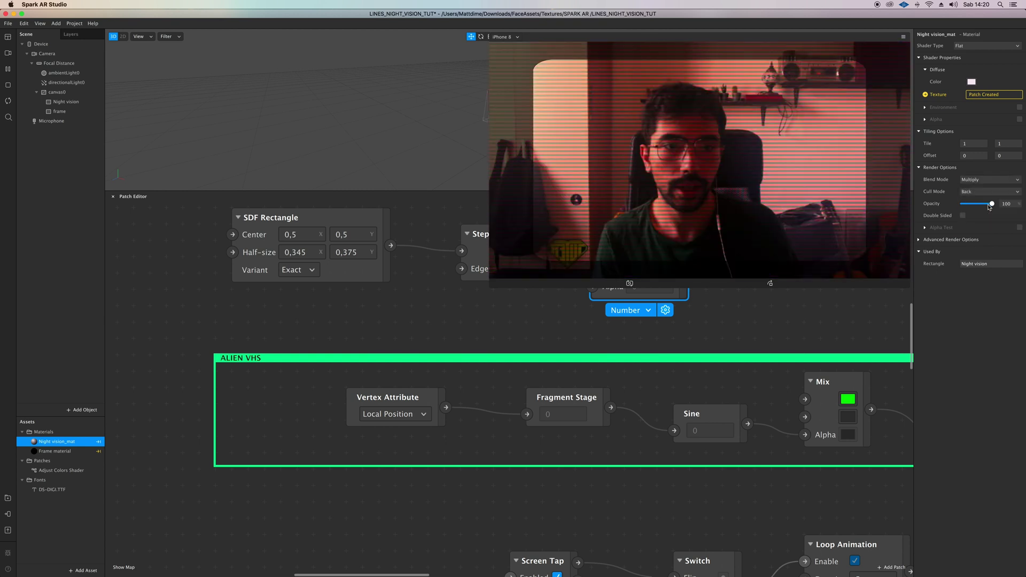
Stop the hue animation with a tap on the simulated screen and disconnect Loop Animation from the Hue input of Adjust Colors Shader.
{"action": "left_click", "coordinate": [739, 186]}
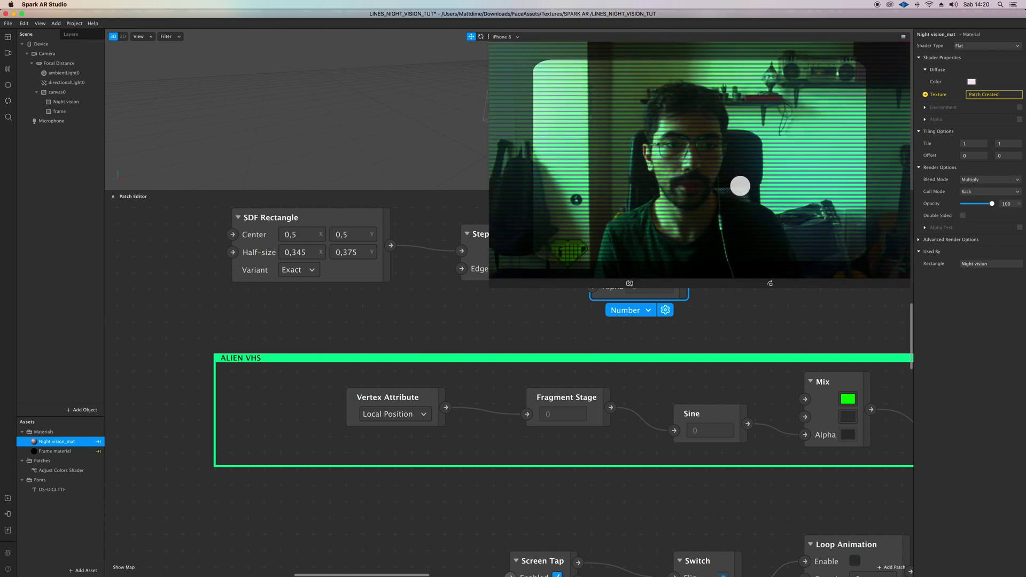
{"action": "scroll", "coordinate": [703, 393], "scroll_direction": "right", "scroll_amount": 10}
{"action": "scroll", "coordinate": [703, 392], "scroll_direction": "down", "scroll_amount": 3}
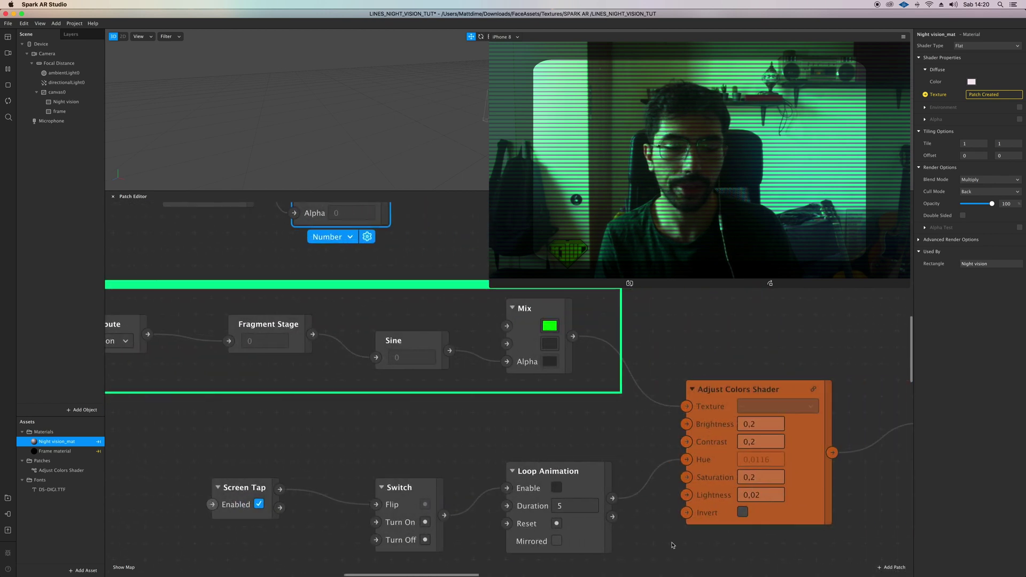
{"action": "left_click_drag", "start_coordinate": [689, 463], "coordinate": [649, 458]}
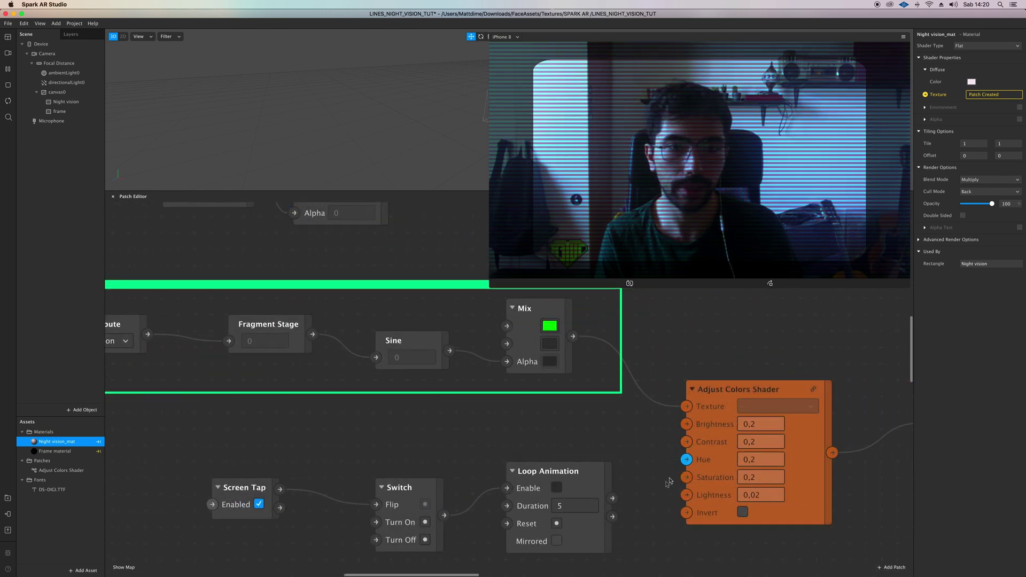
Set the Hue of the Adjust Colors Shader patch to 0.
{"action": "scroll", "coordinate": [671, 481], "scroll_direction": "right", "scroll_amount": 4}
{"action": "double_click", "coordinate": [721, 465]}
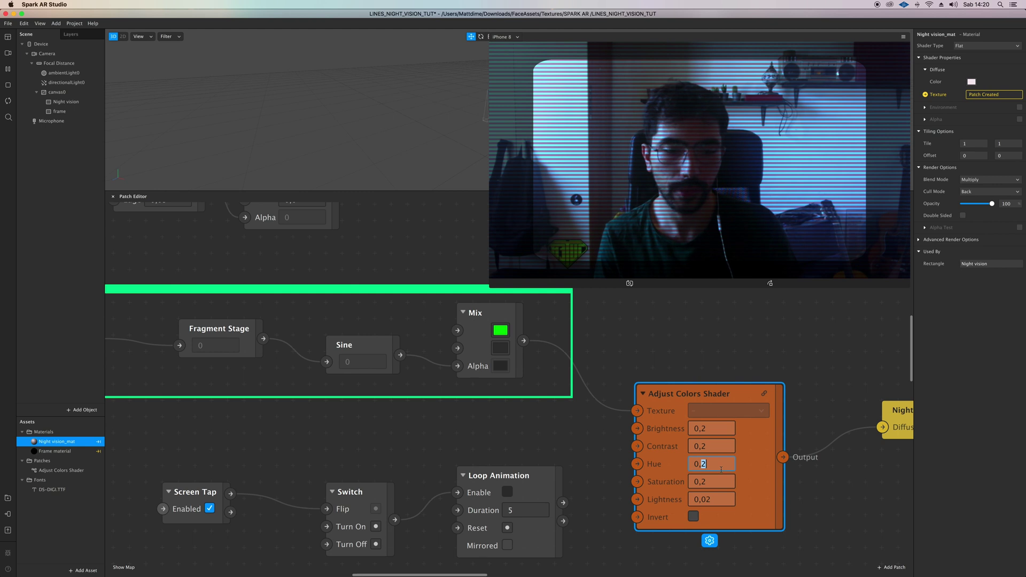
{"action": "type", "text": "0"}
{"action": "key", "text": "Return"}
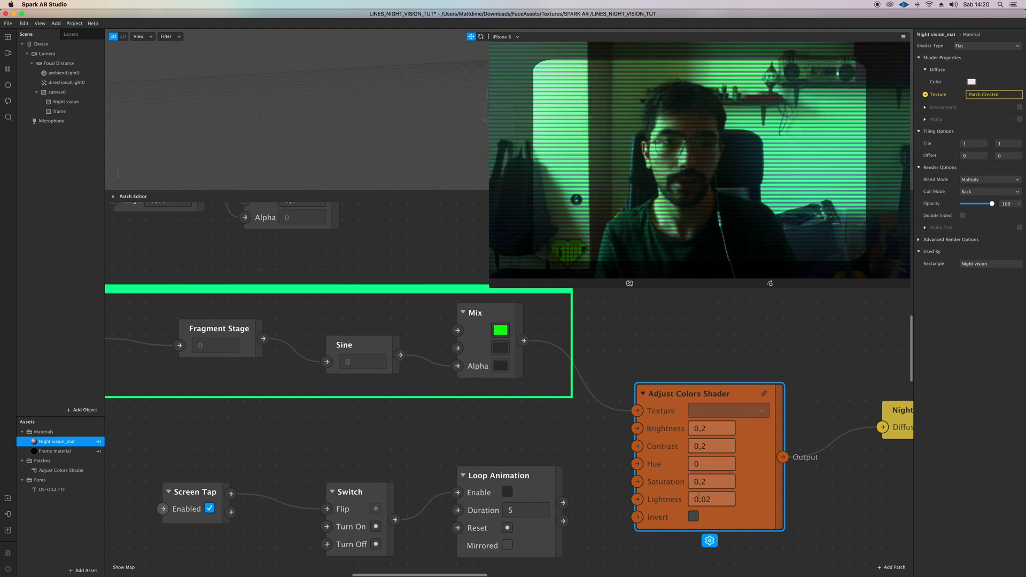
{"action": "scroll", "coordinate": [503, 481], "scroll_direction": "down", "scroll_amount": 5}
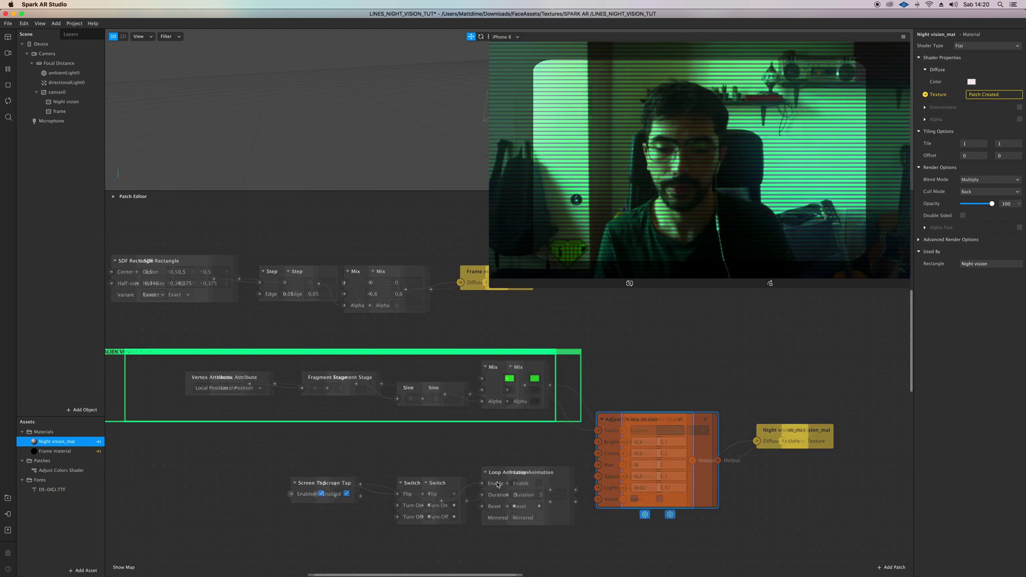